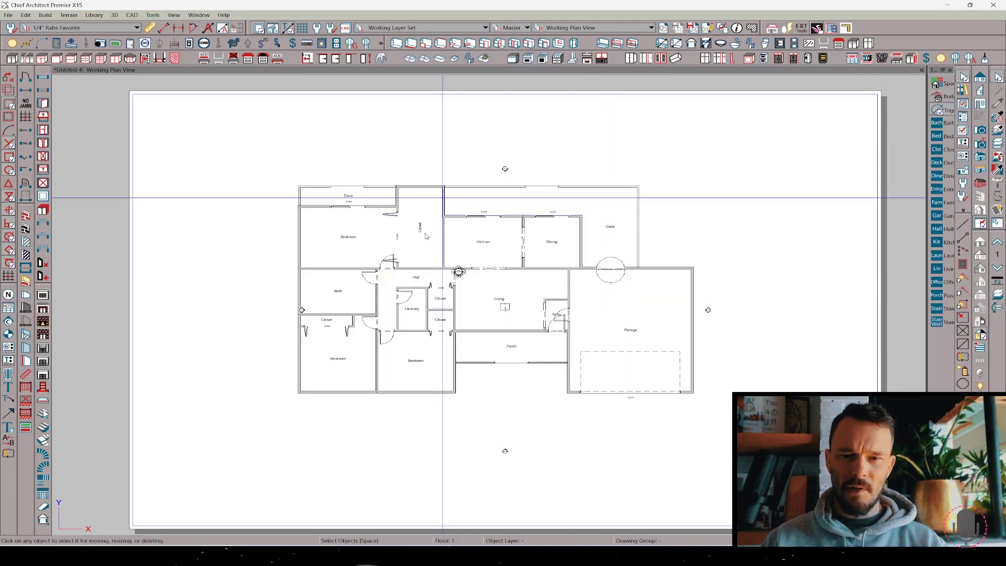
Step: Generate a polyline from the exterior room around the full building footprint, including the decks and porch, and clear it
scroll(521, 273, up, 1)
scroll(522, 273, up, 1)
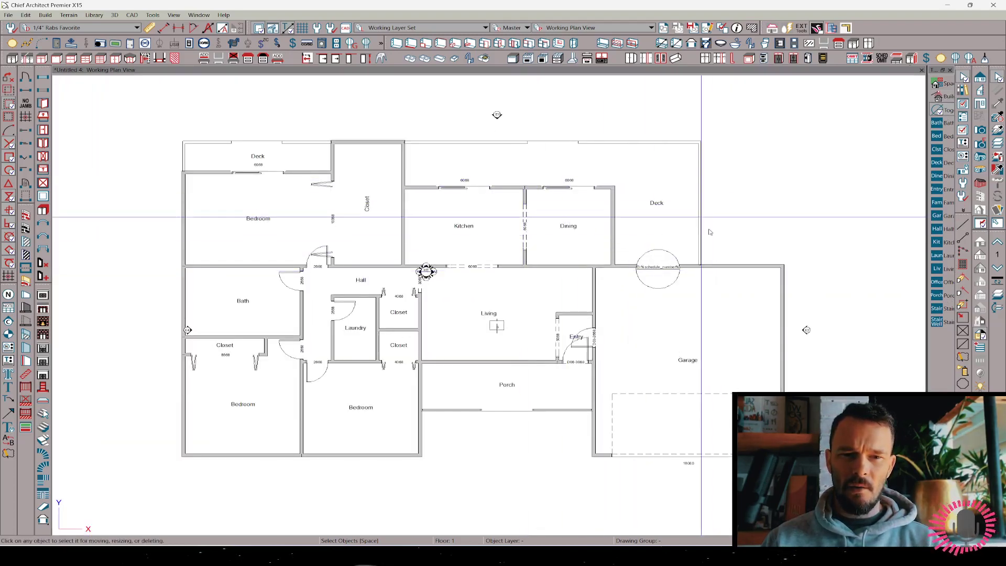
click(741, 260)
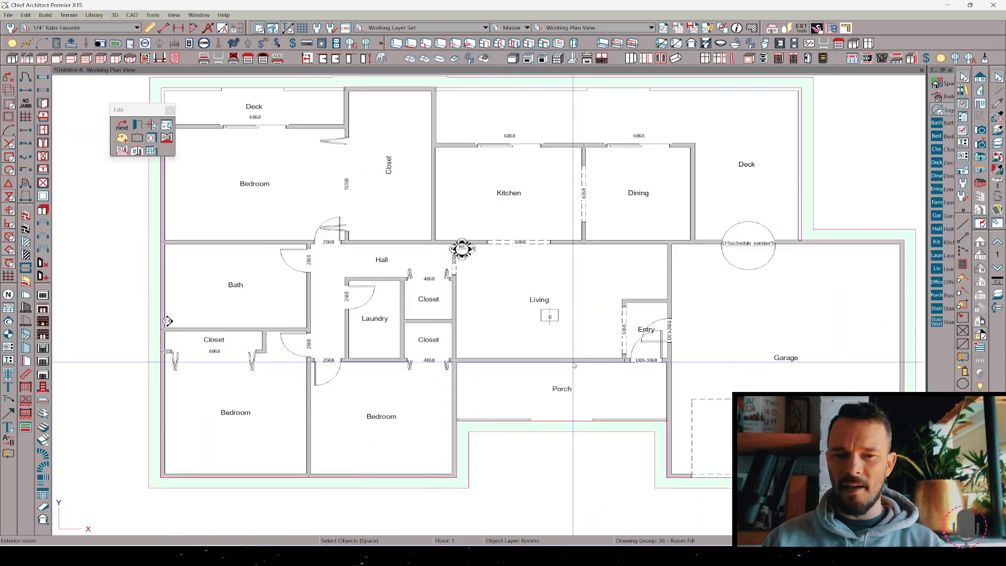
scroll(756, 343, down, 1)
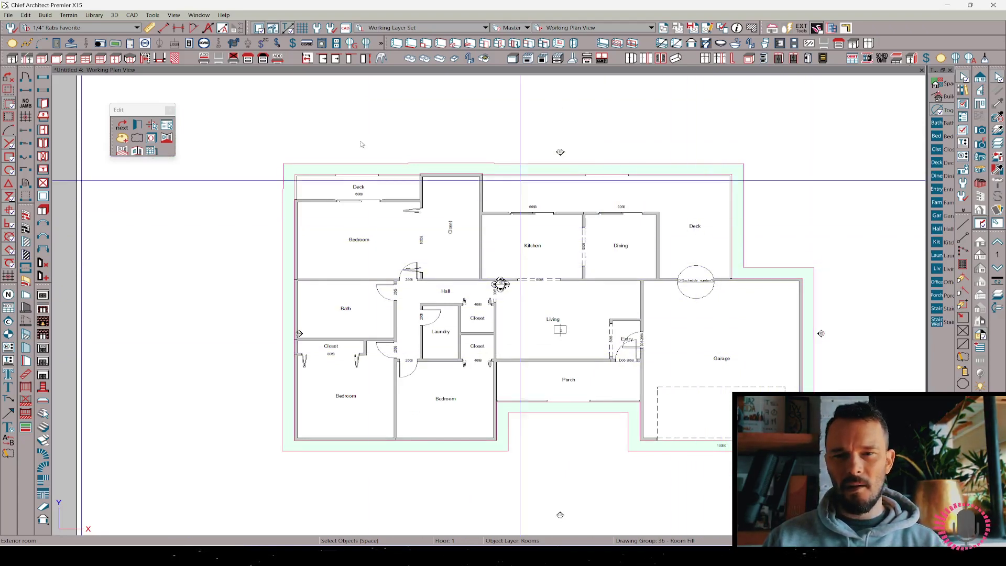
click(167, 139)
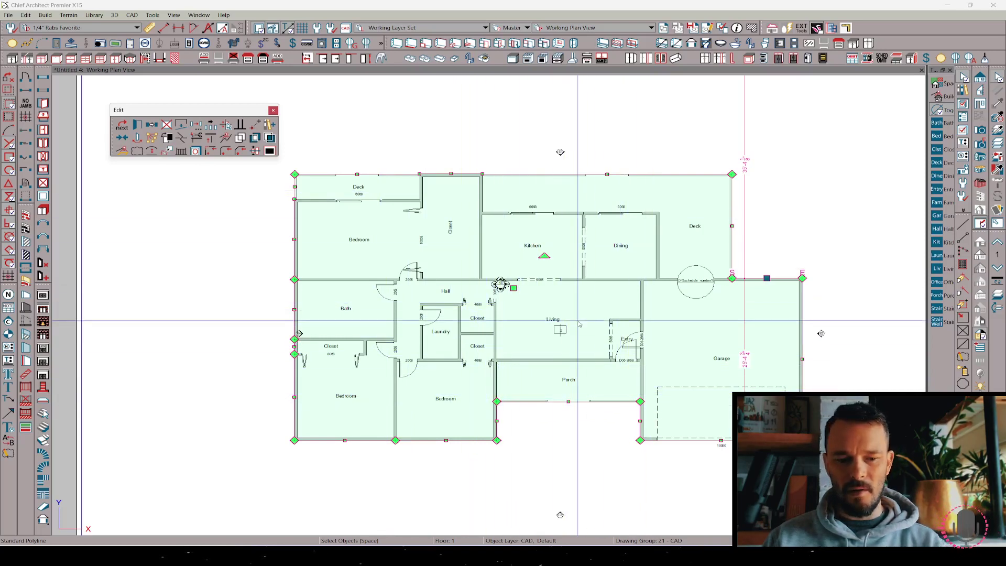
key(Escape)
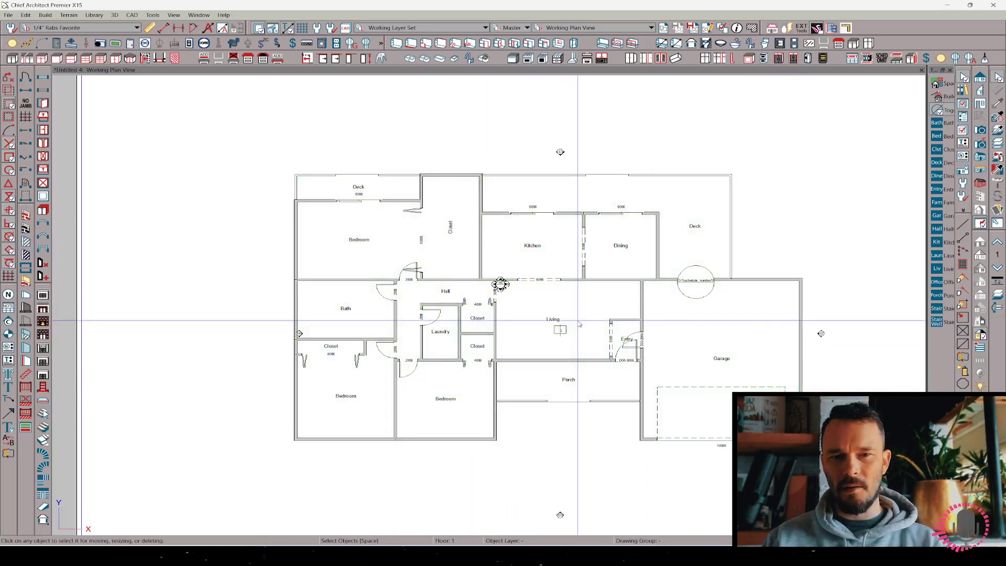
Step: Generate a living area polyline from the exterior room and delete it
click(751, 273)
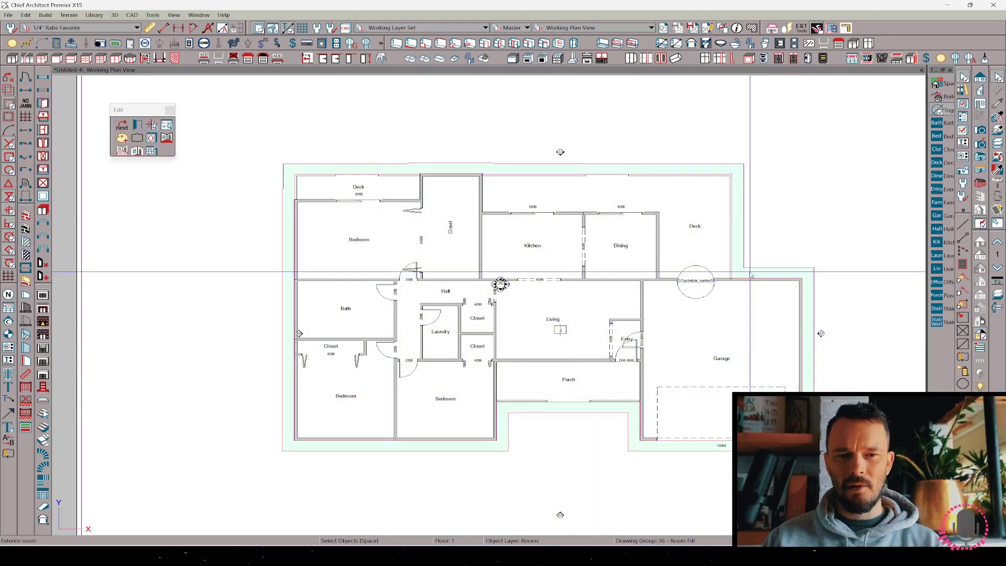
click(122, 152)
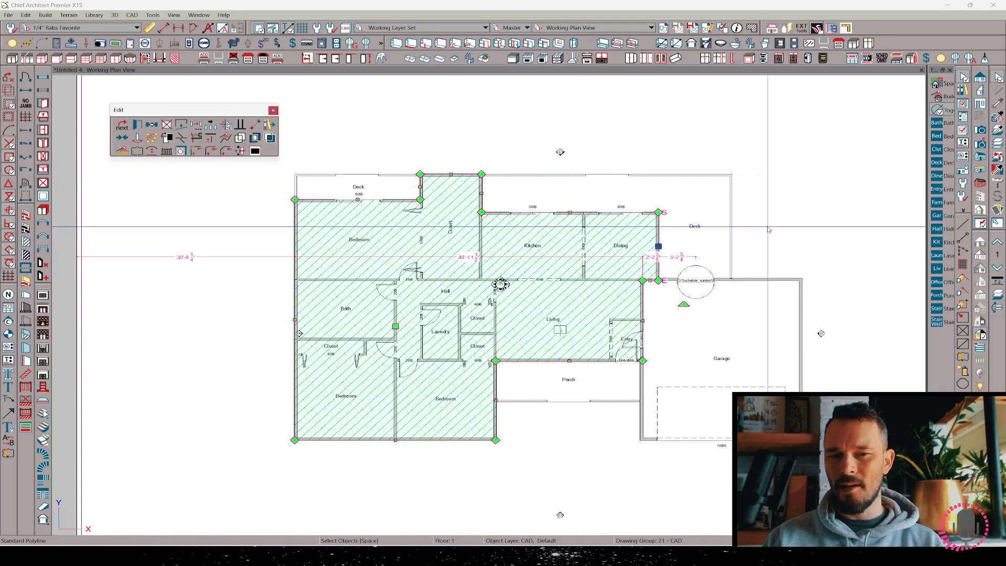
right_click(839, 217)
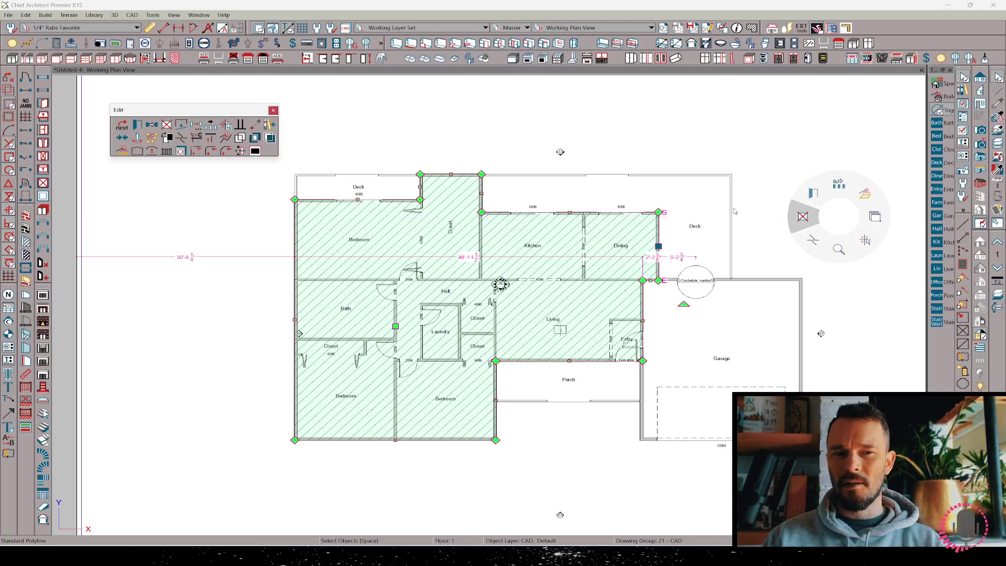
click(804, 216)
Step: Set the Garage room to be included in the total living area calculation
click(741, 325)
right_click(741, 325)
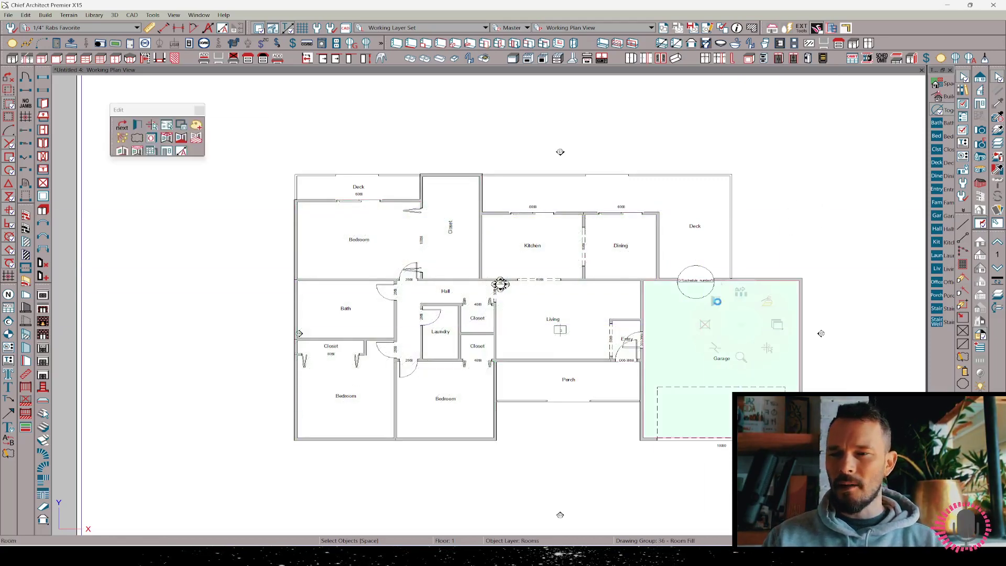
click(714, 300)
key(e)
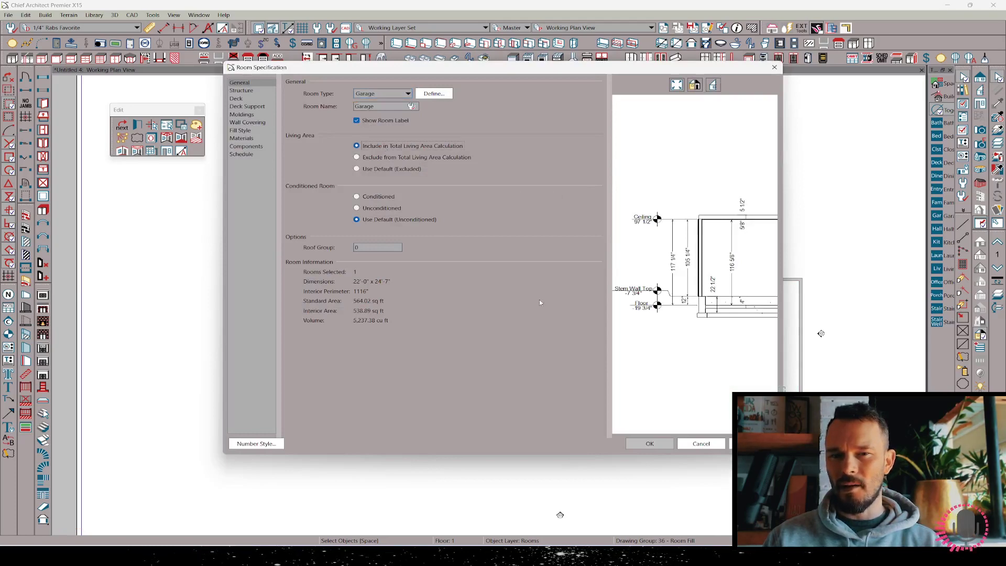
click(650, 444)
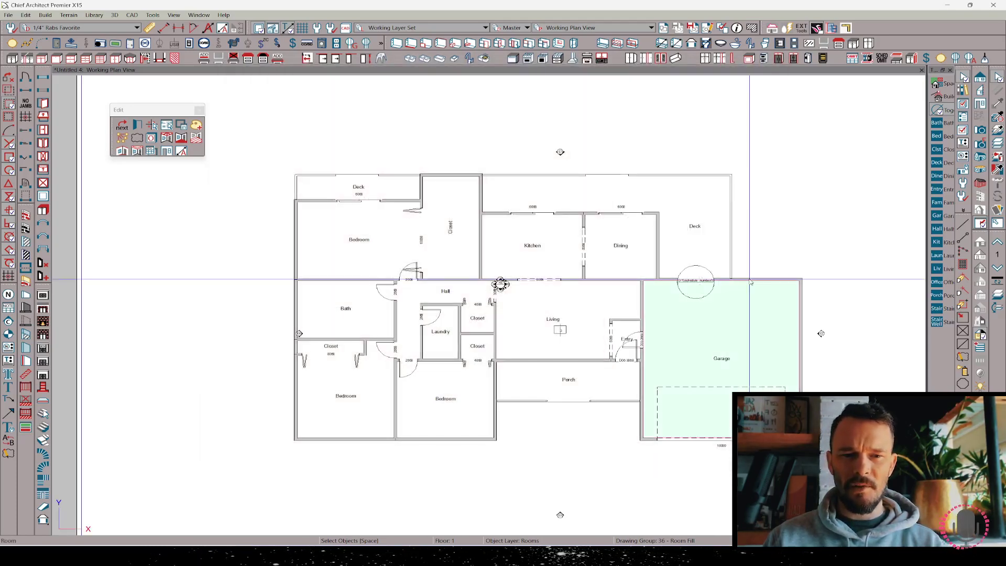
Step: Generate a new living area polyline that takes in the garage, and delete it
click(756, 272)
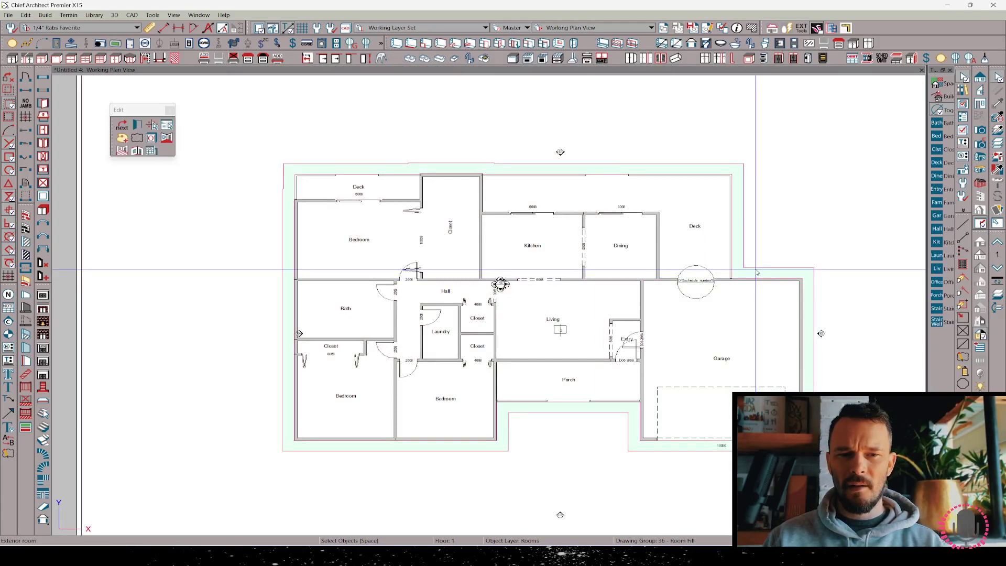
click(122, 151)
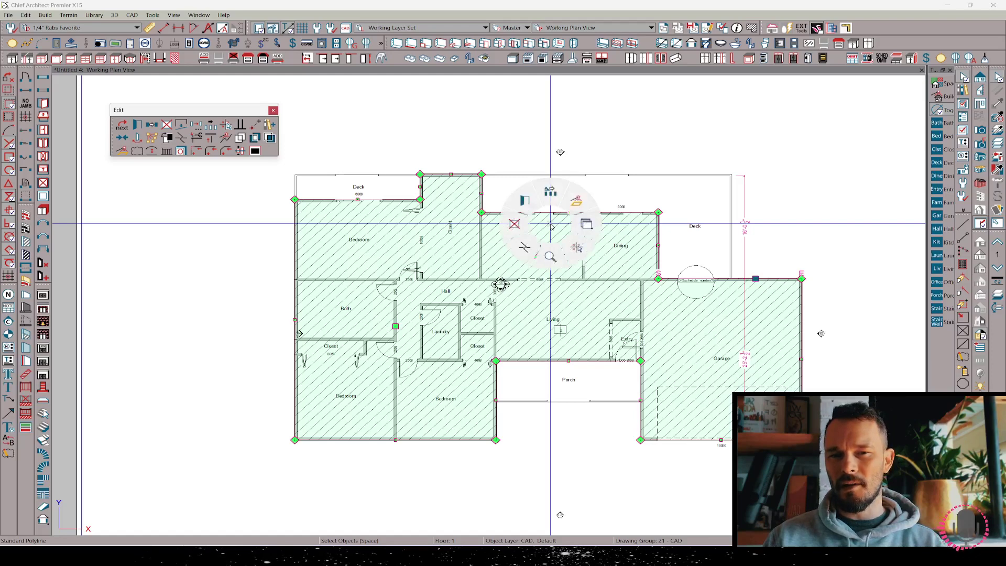
click(514, 224)
Step: Create a full camera view of the house aimed from outside the front bedroom corner towards the porch and garage
middle_drag(571, 422, 563, 400)
right_click(564, 402)
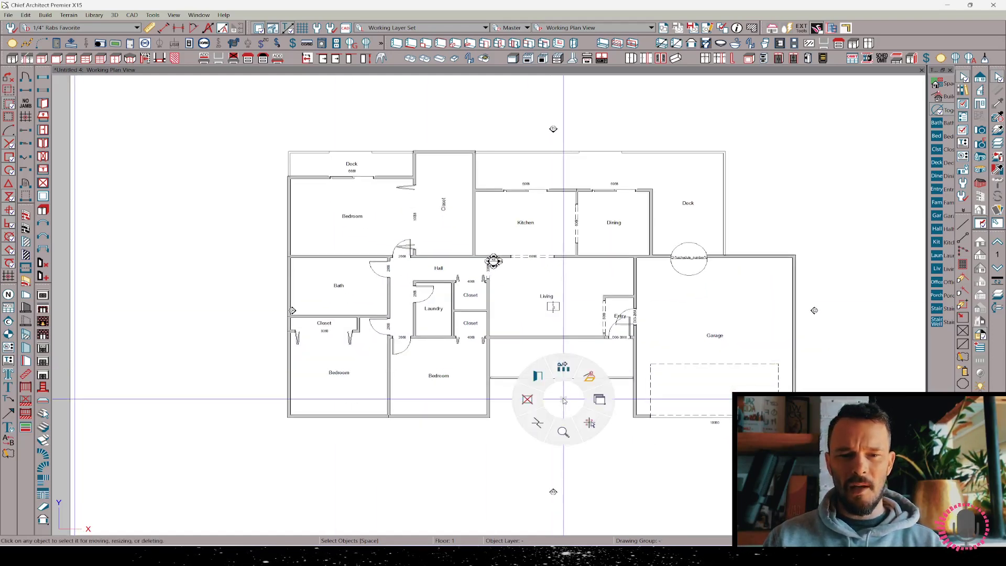
click(535, 372)
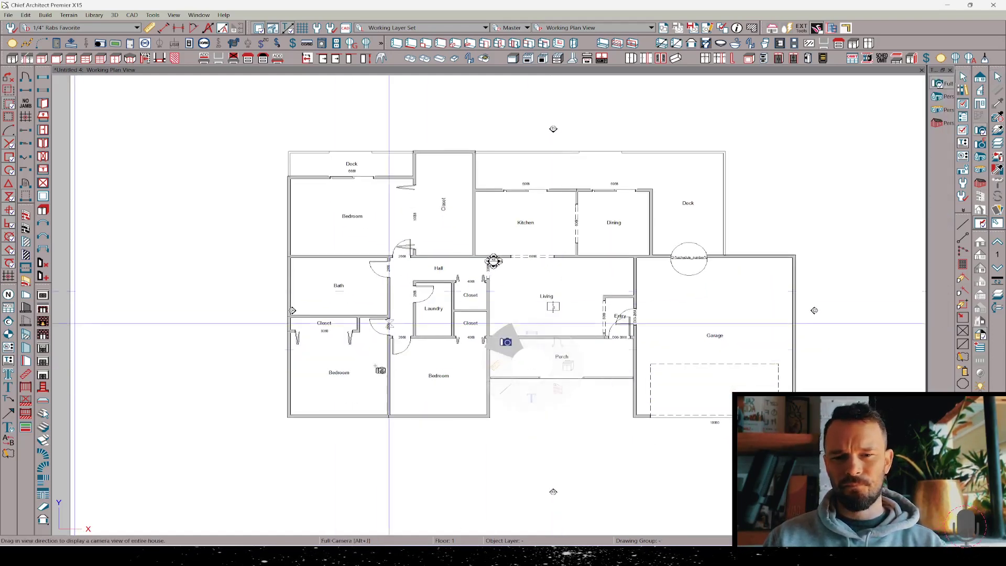
drag(360, 501, 400, 454)
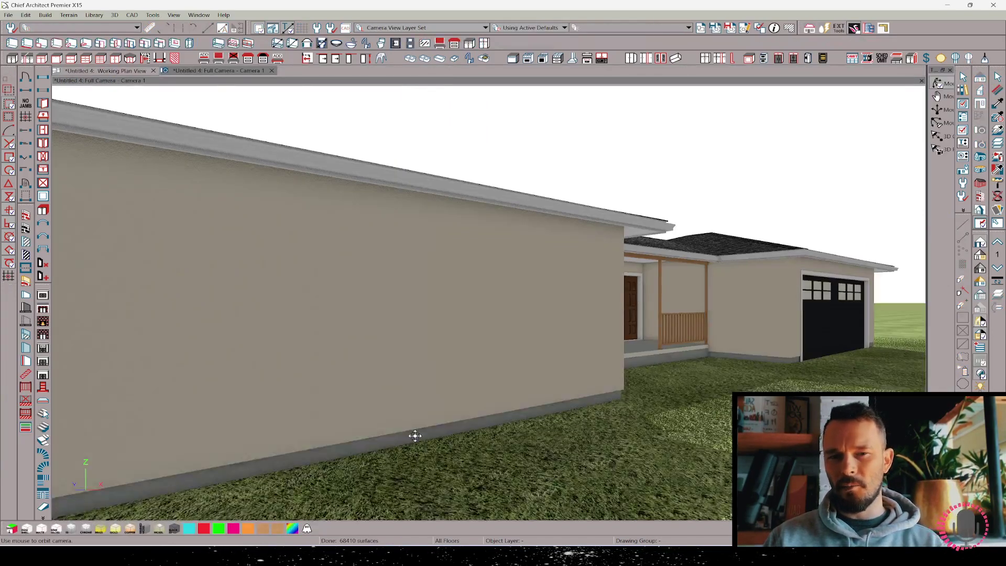
Step: Select four exterior walls of the house in the camera view and change them into gable walls
drag(415, 436, 252, 354)
click(638, 338)
click(227, 353)
middle_drag(251, 354, 528, 387)
shift+click(529, 387)
drag(530, 387, 475, 405)
shift+click(458, 382)
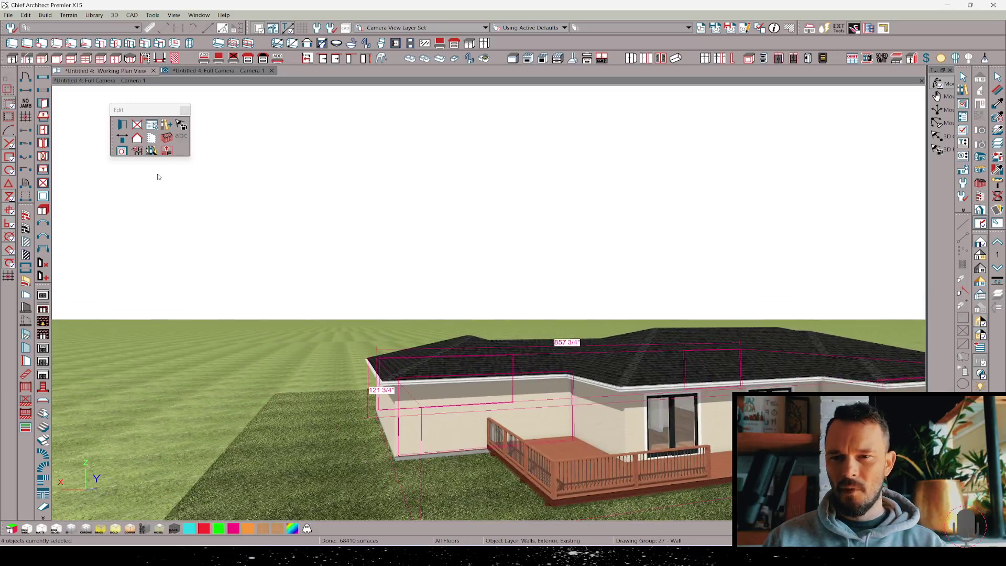
click(141, 144)
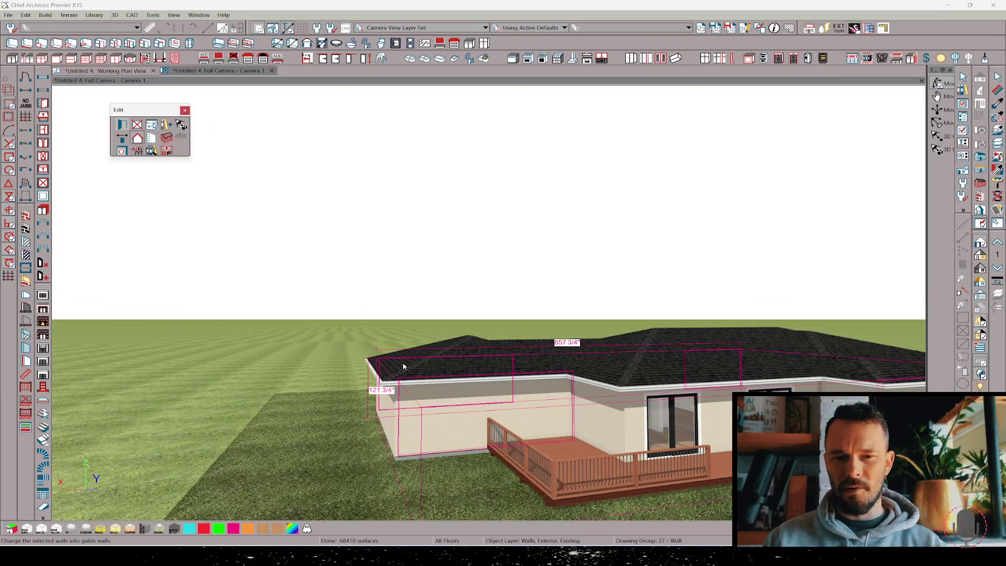
Step: Change the garage's rear exterior wall beside the deck back into a hip wall
mouse_move(404, 366)
middle_down()
mouse_move(494, 331)
mouse_move(482, 351)
mouse_move(414, 380)
middle_up()
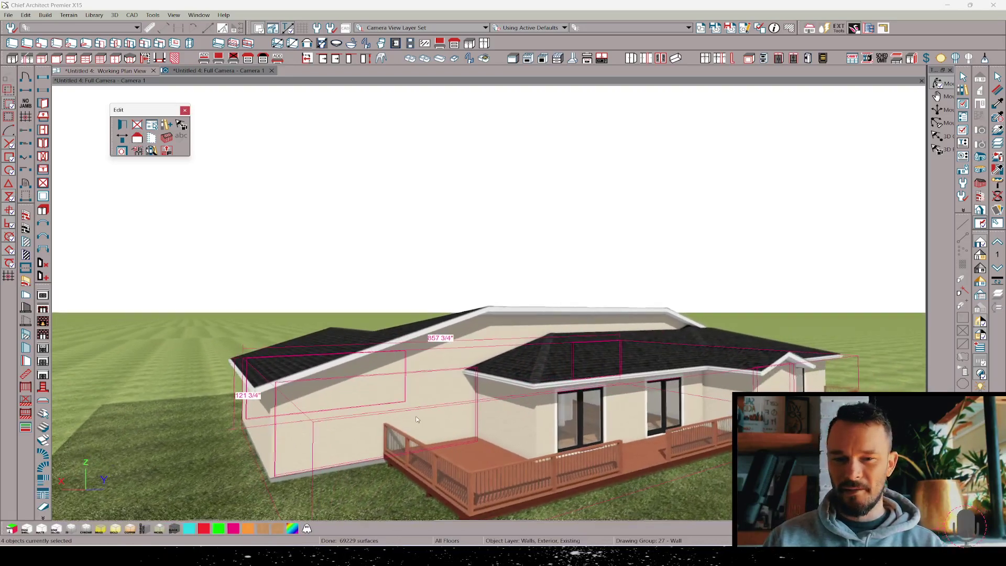
click(421, 404)
click(168, 138)
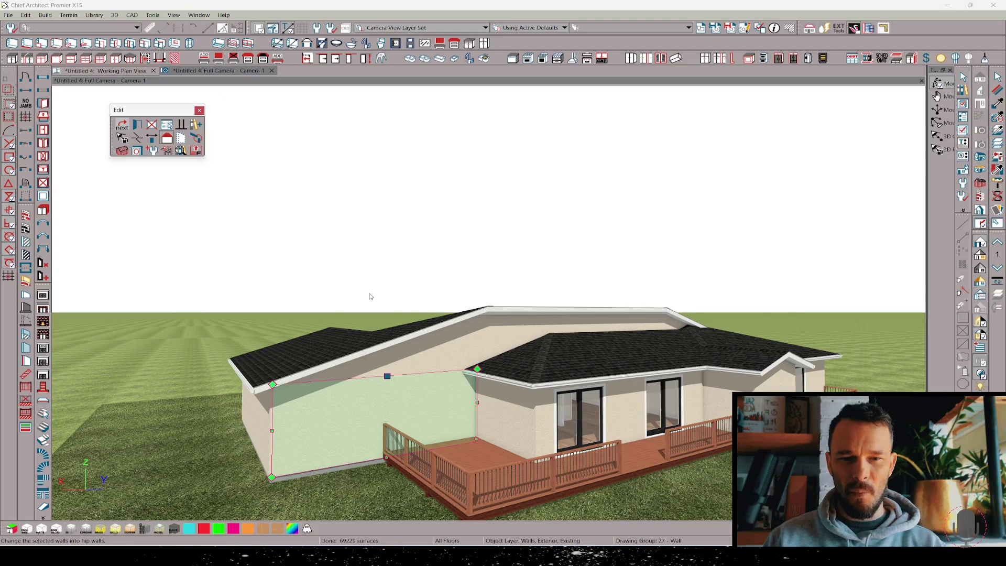
Step: Draw a narrow vertical wall material region about 21'-9" tall on the bedroom-end gable wall, from its base up past the roof peak
middle_drag(372, 292, 384, 316)
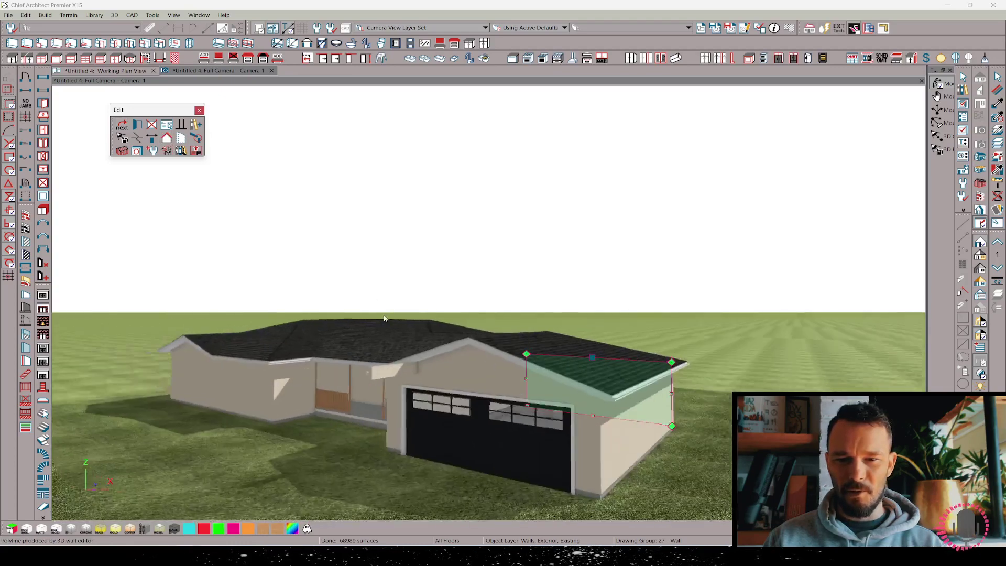
drag(384, 318, 395, 337)
click(25, 361)
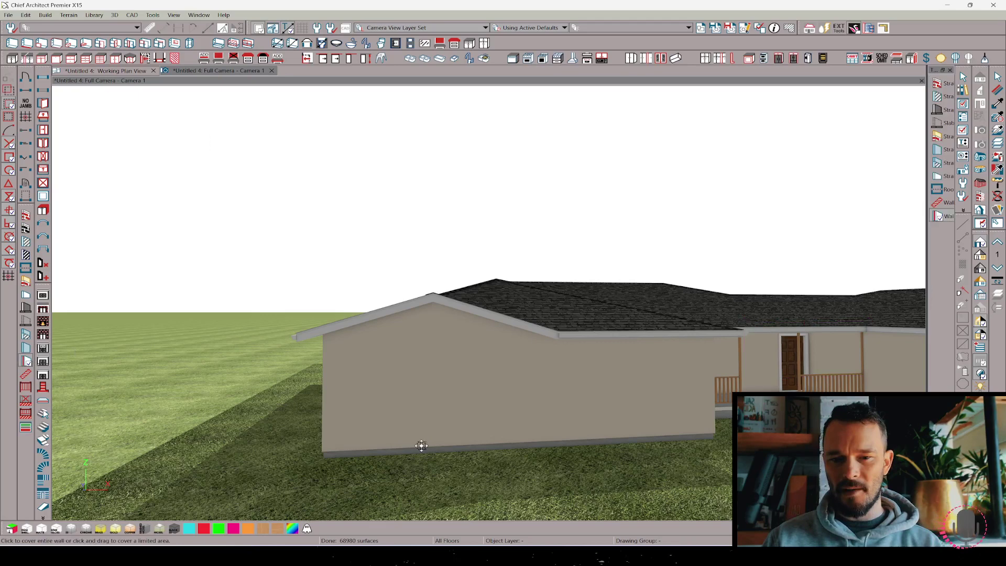
scroll(421, 446, up, 5)
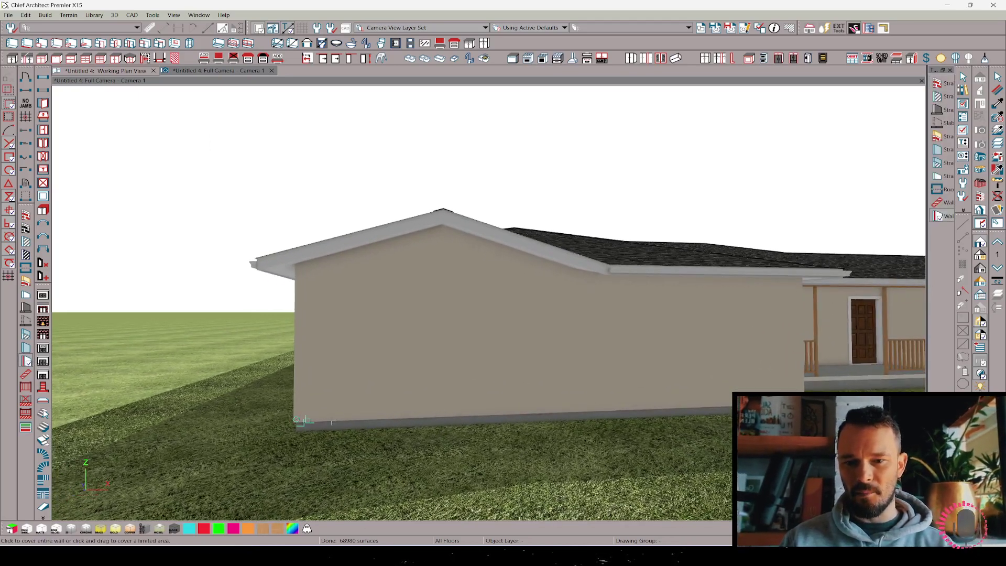
drag(440, 414, 446, 123)
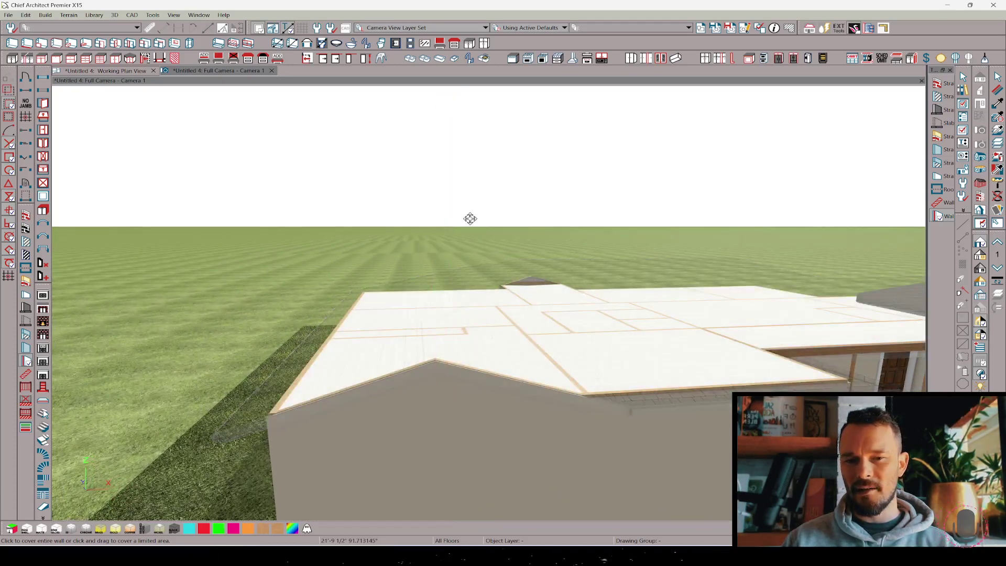
scroll(470, 219, down, 1)
middle_drag(471, 265, 490, 306)
Step: Review the structure settings in the new material region's specification and accept them
click(493, 304)
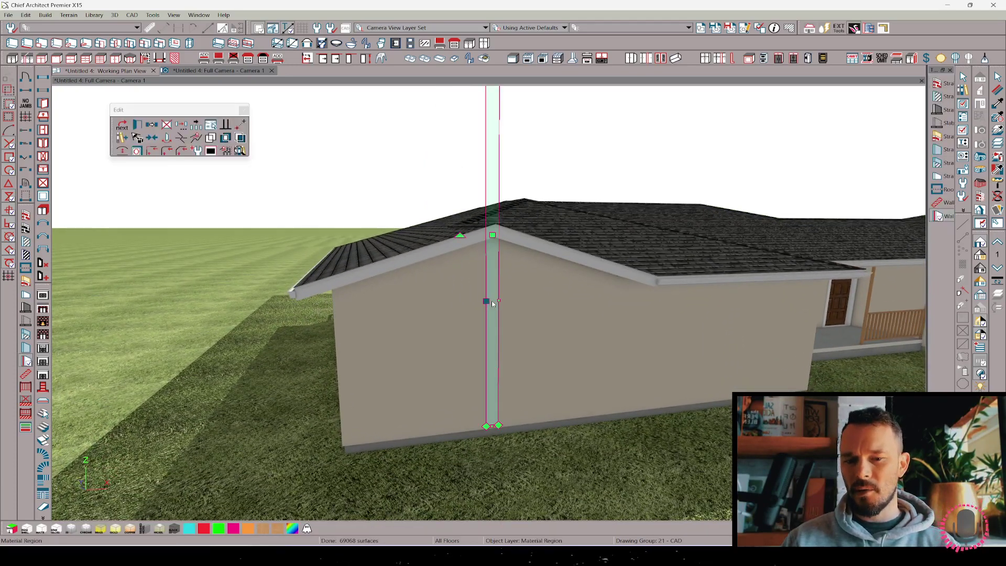
double_click(493, 303)
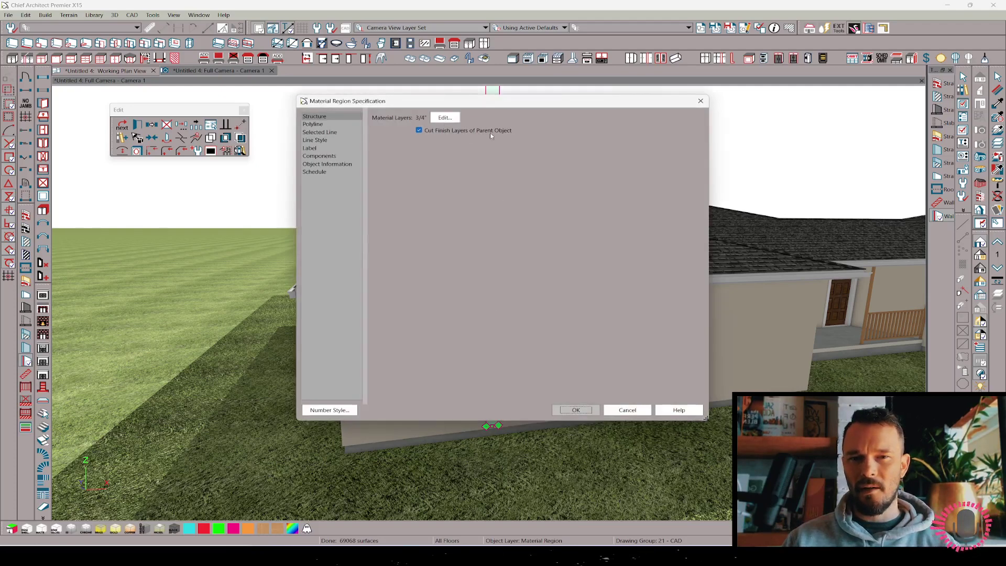
click(576, 410)
key(Right)
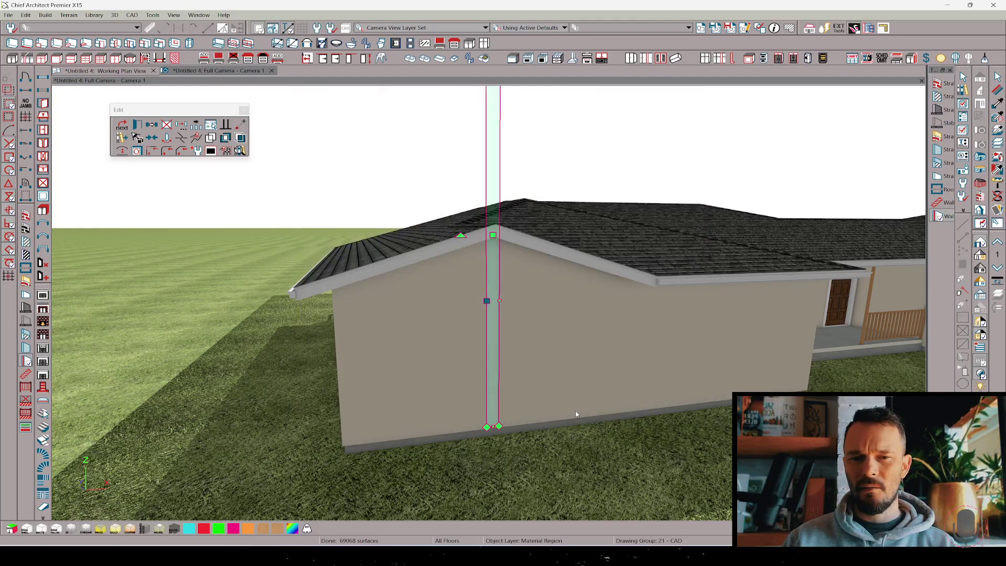
Step: Extend the material region's bottom edge down about 1 1/2" to the base of the wall
scroll(520, 408, up, 5)
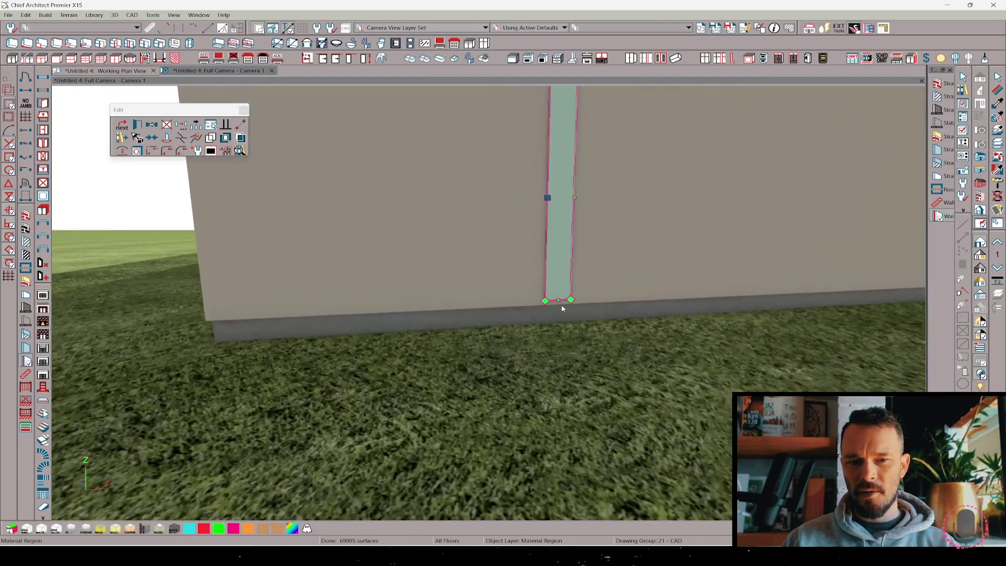
scroll(561, 309, up, 1)
drag(568, 297, 563, 303)
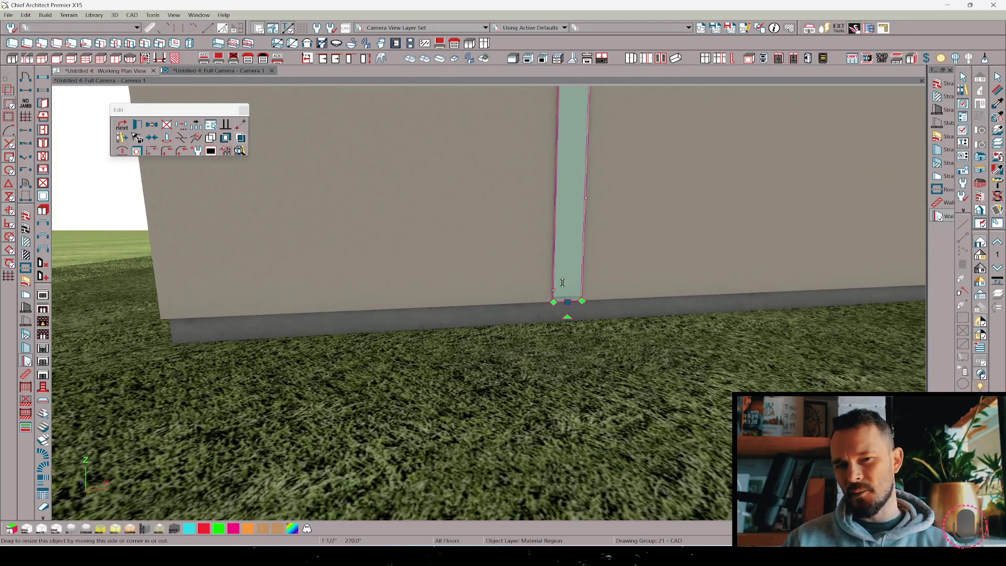
Step: Narrow the gable wall's material region into a thin batten by moving its side edge a relative distance of 7 15/16"-2
scroll(562, 282, down, 6)
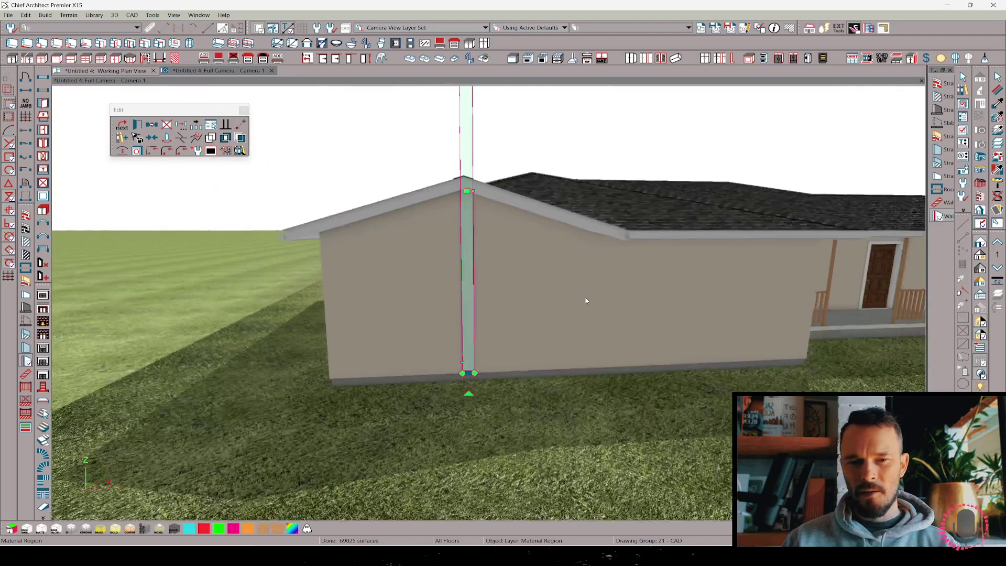
scroll(586, 301, down, 6)
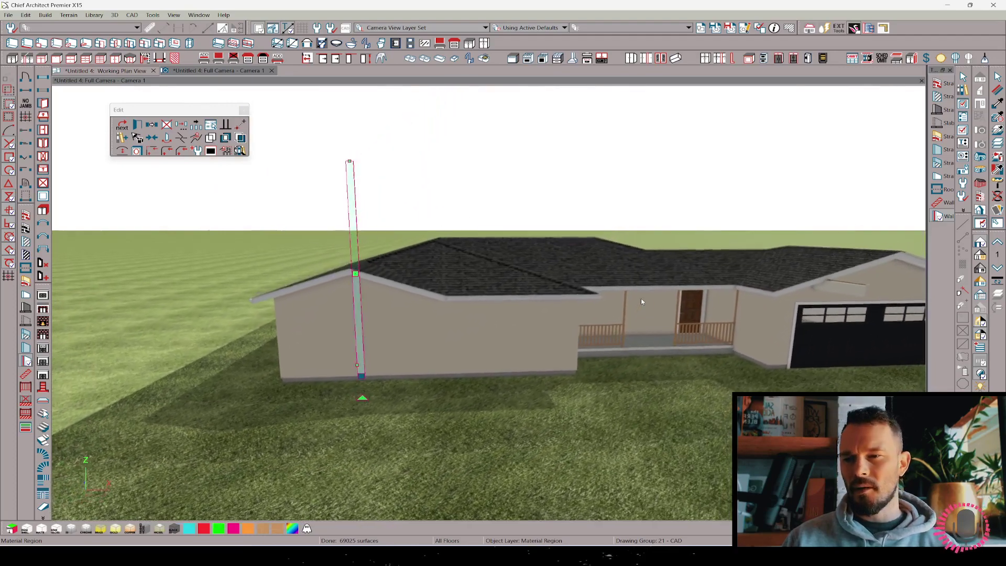
scroll(642, 302, down, 1)
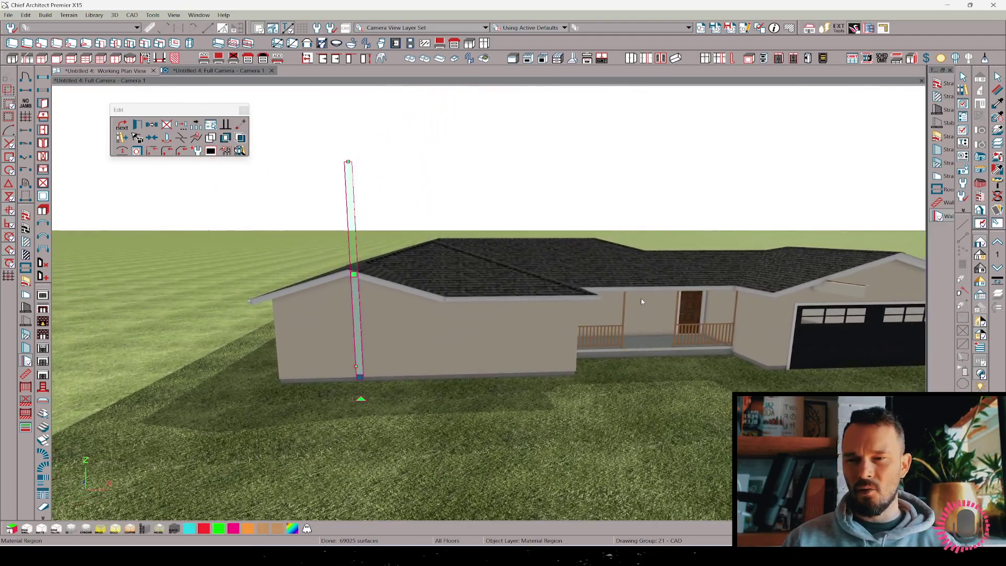
scroll(530, 281, up, 5)
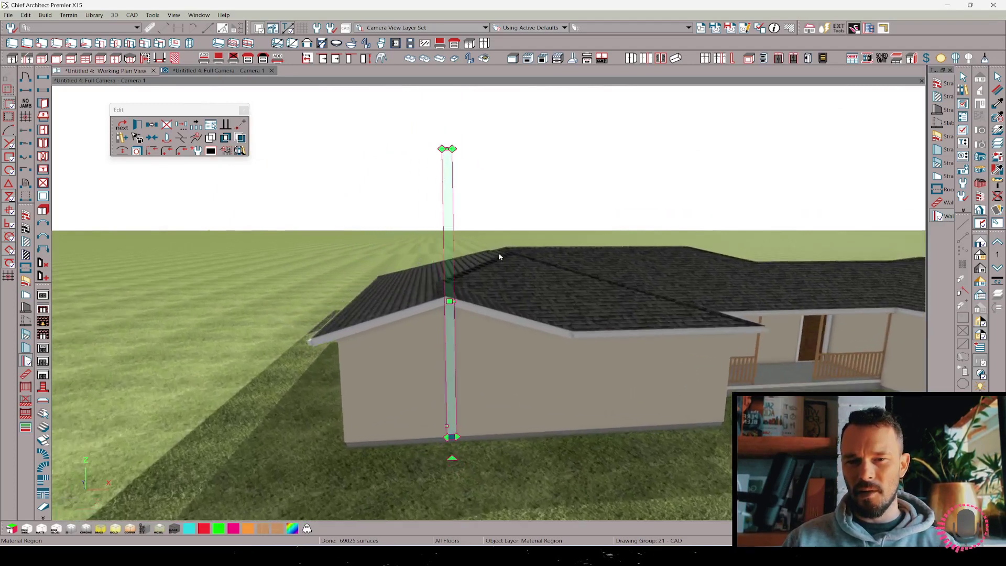
scroll(475, 226, up, 4)
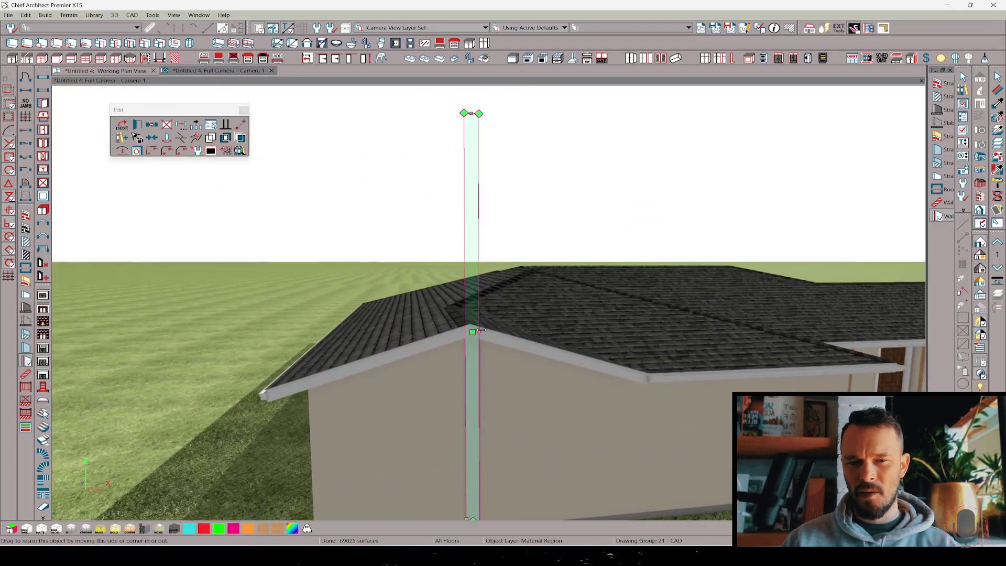
drag(481, 332, 461, 364)
scroll(466, 373, up, 2)
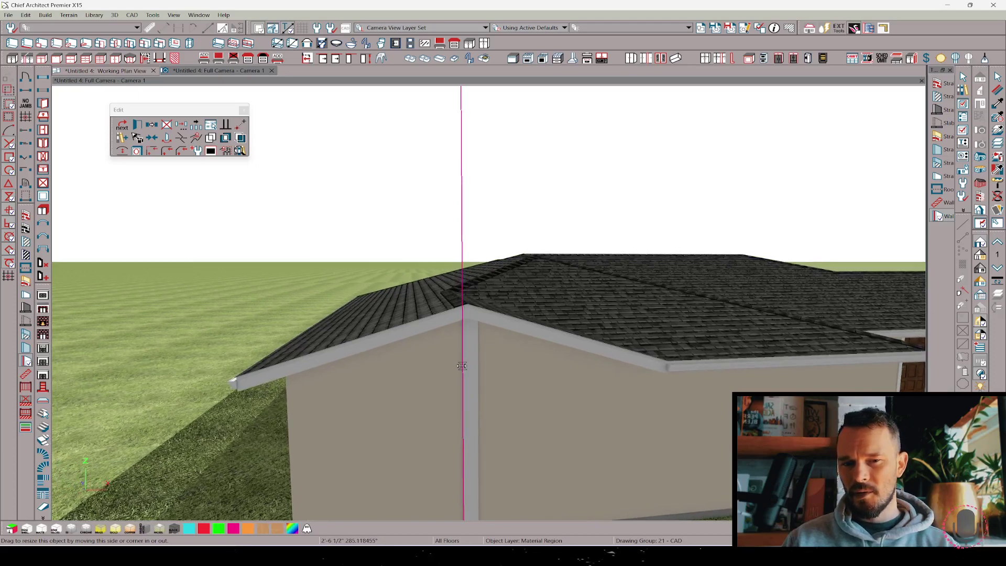
key(Tab)
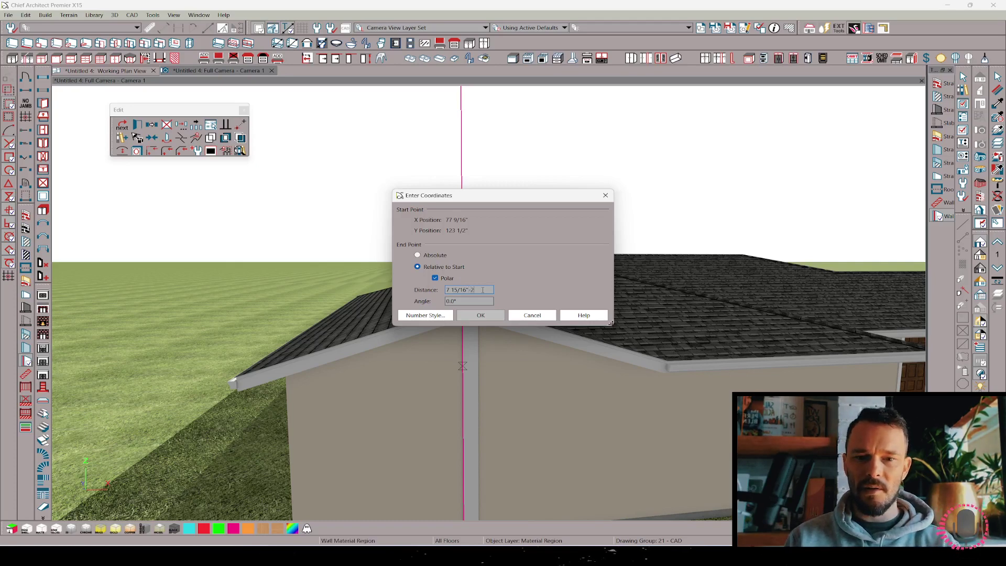
key(Return)
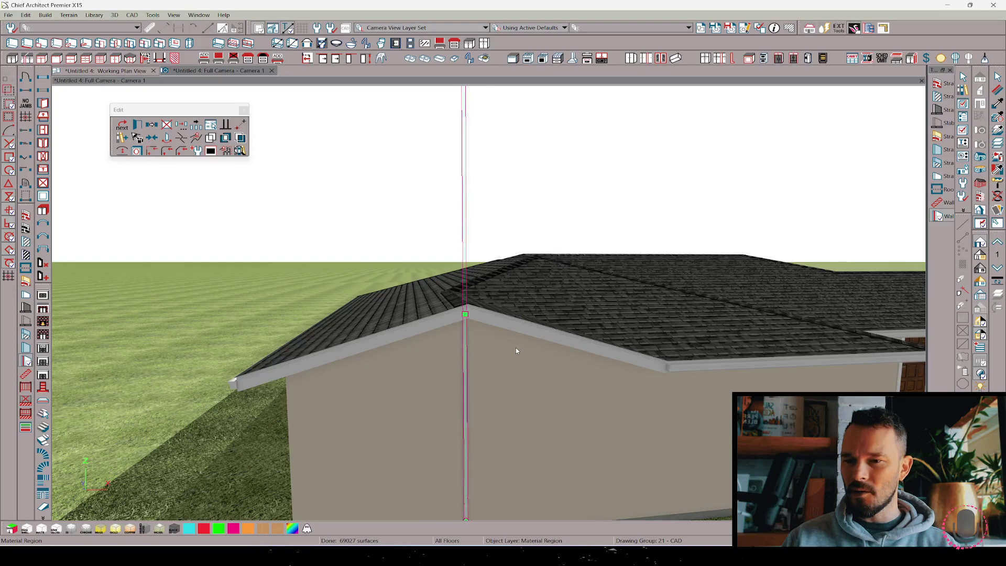
Step: Convert the narrow material region on the gable wall into an architectural block and add it to the library
middle_drag(516, 347, 517, 304)
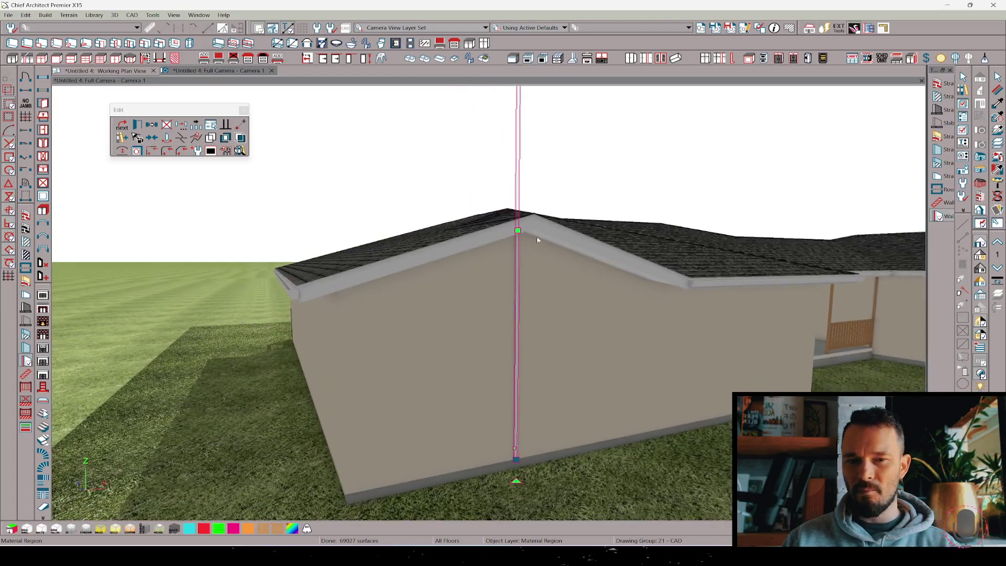
middle_drag(537, 240, 552, 336)
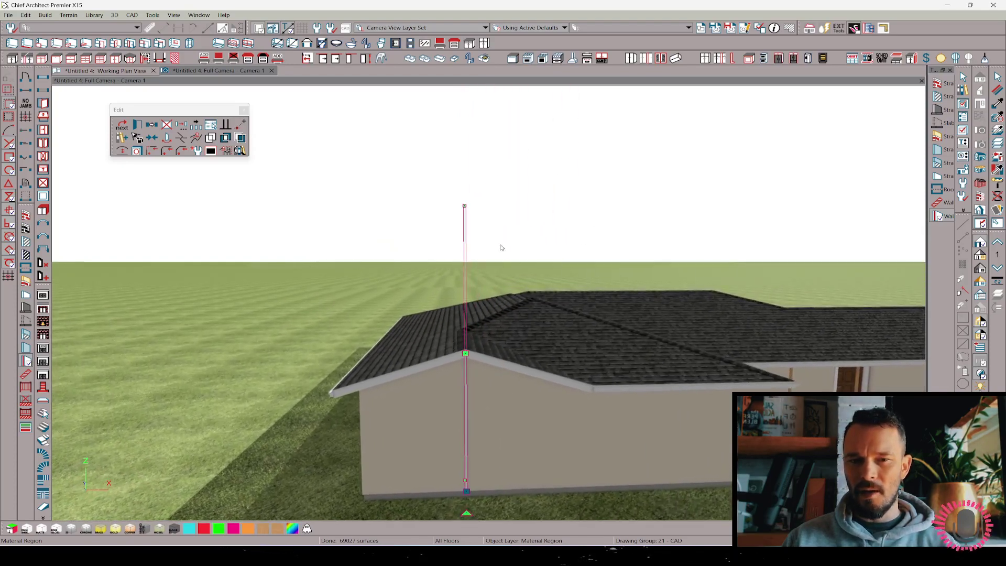
scroll(498, 251, up, 4)
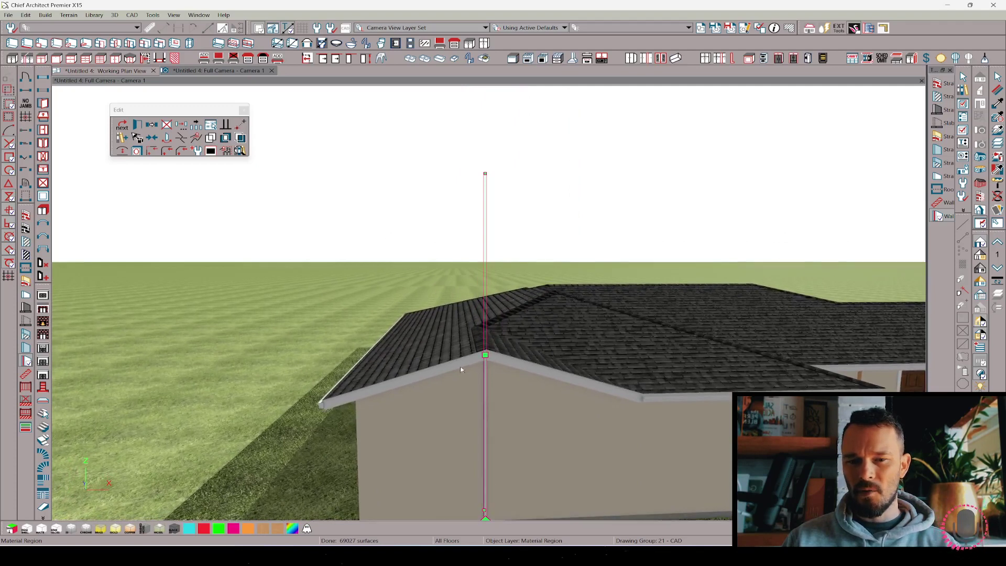
key(Escape)
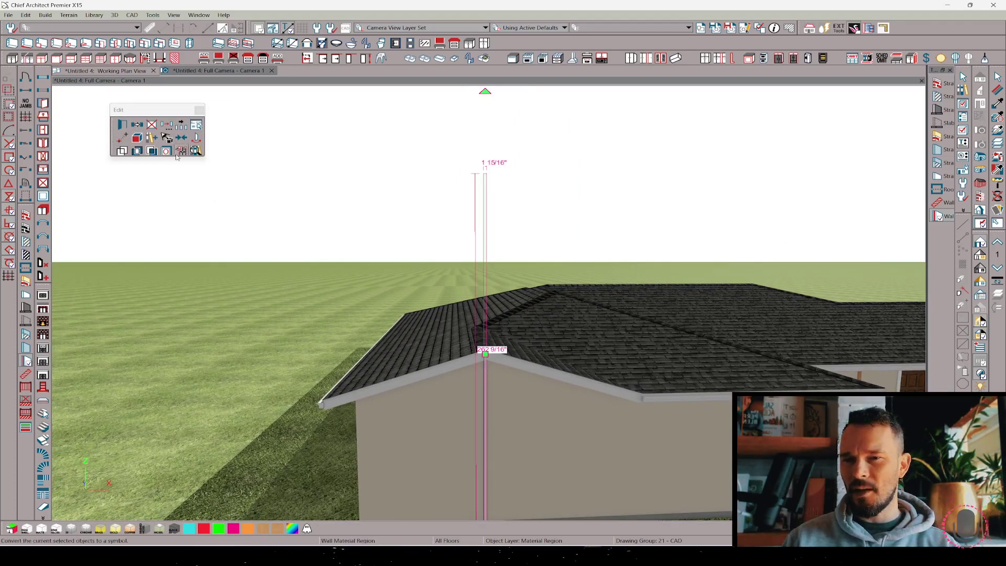
click(139, 140)
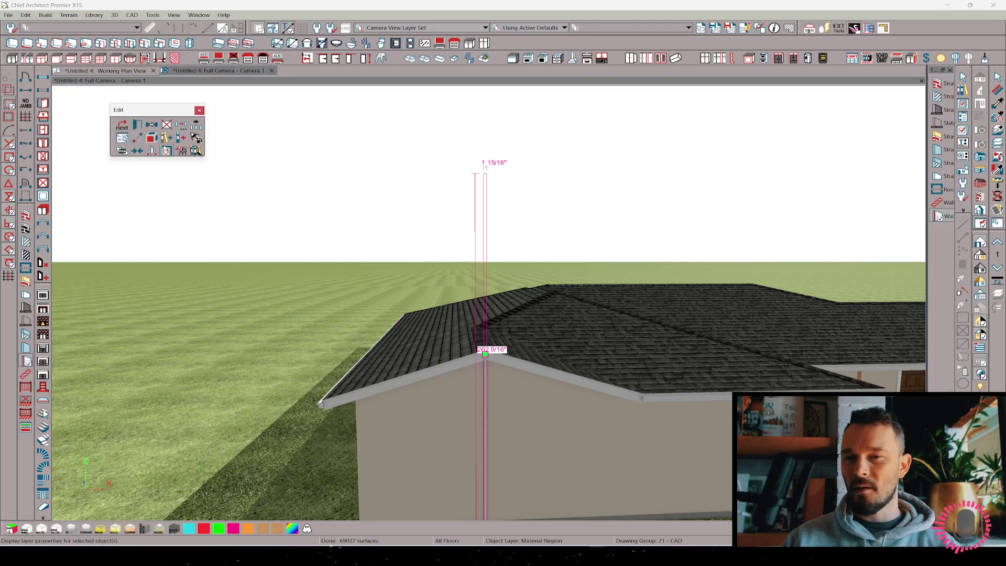
click(166, 138)
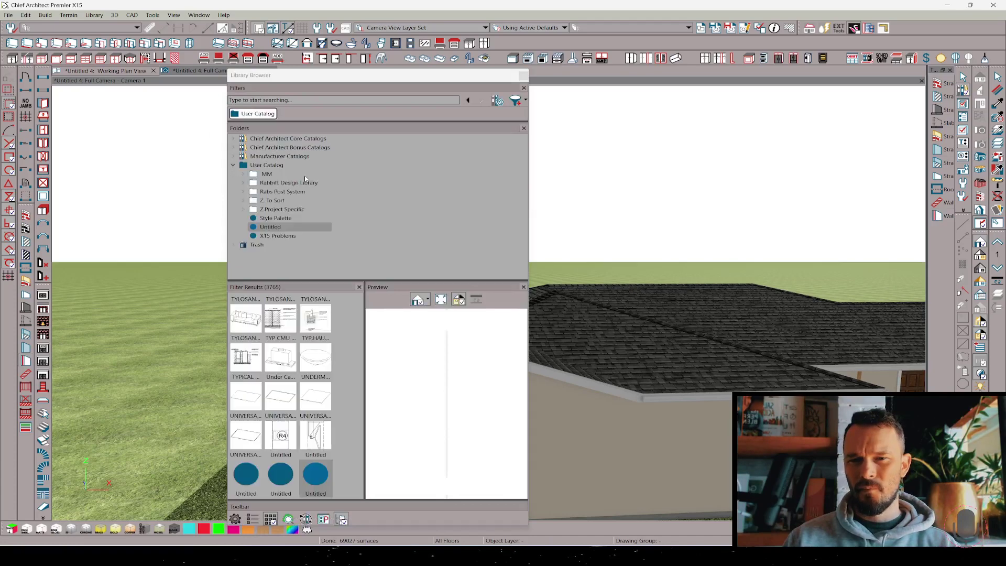
Step: Rename the new Untitled item in the User Catalog as Batten-test and close the library browser
right_click(277, 228)
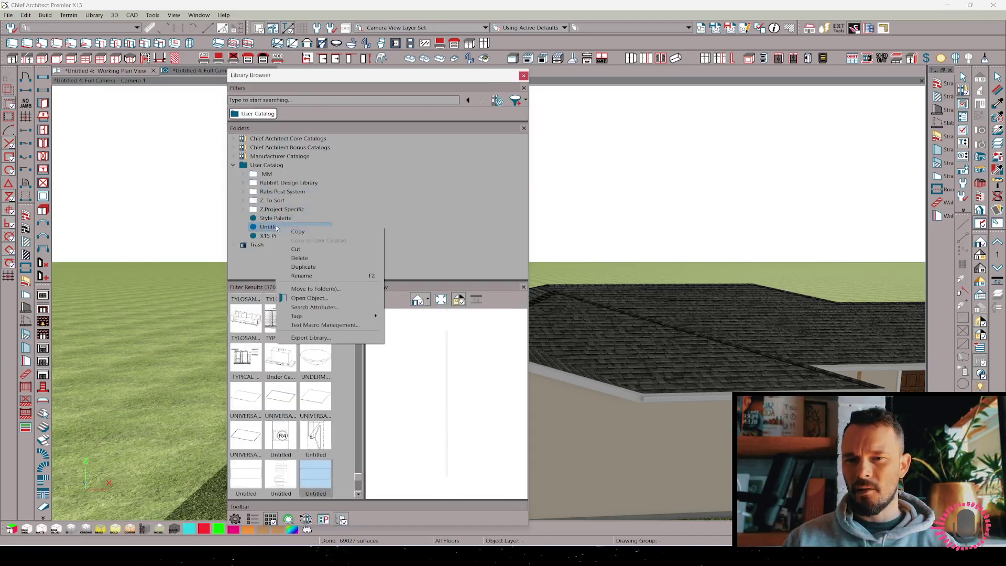
click(311, 272)
text(Batten-test)
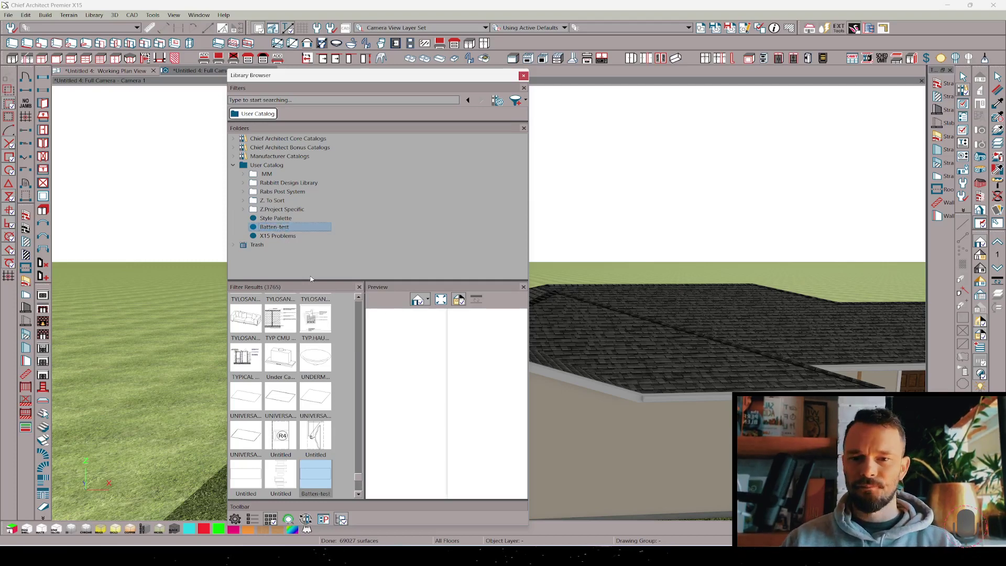
key(Return)
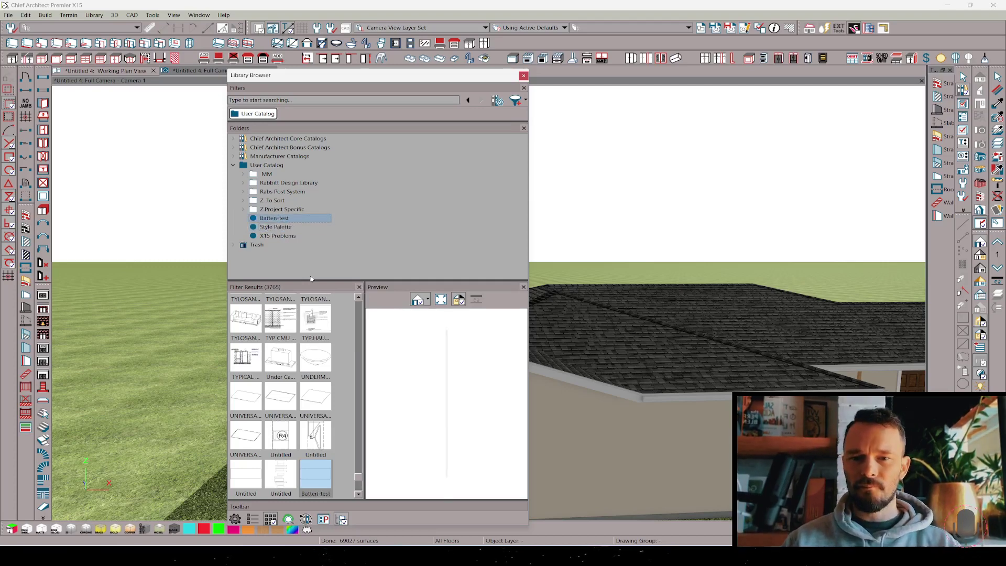
click(523, 76)
Step: Remove the batten block from the gable wall in the camera view
click(487, 389)
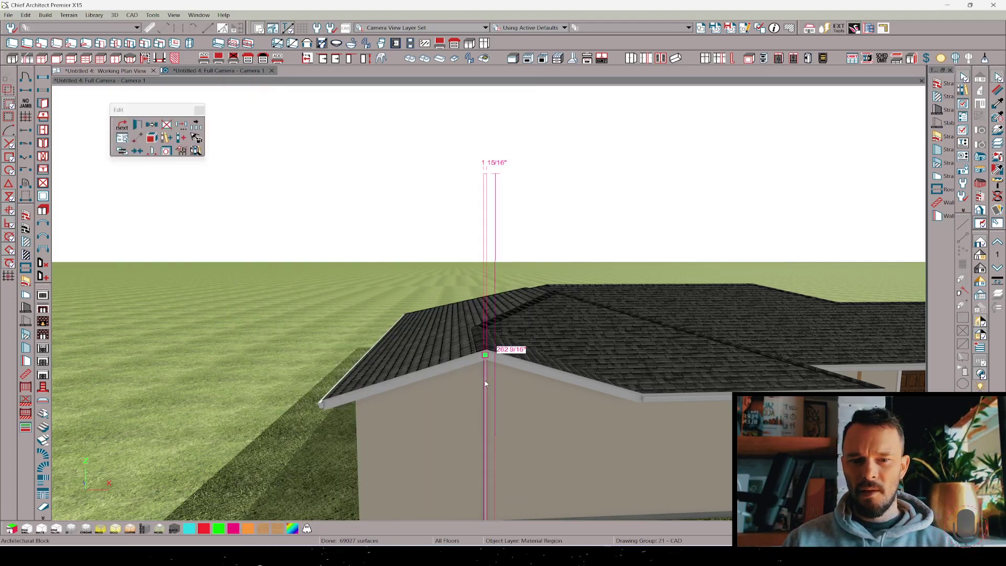
key(ctrl+z)
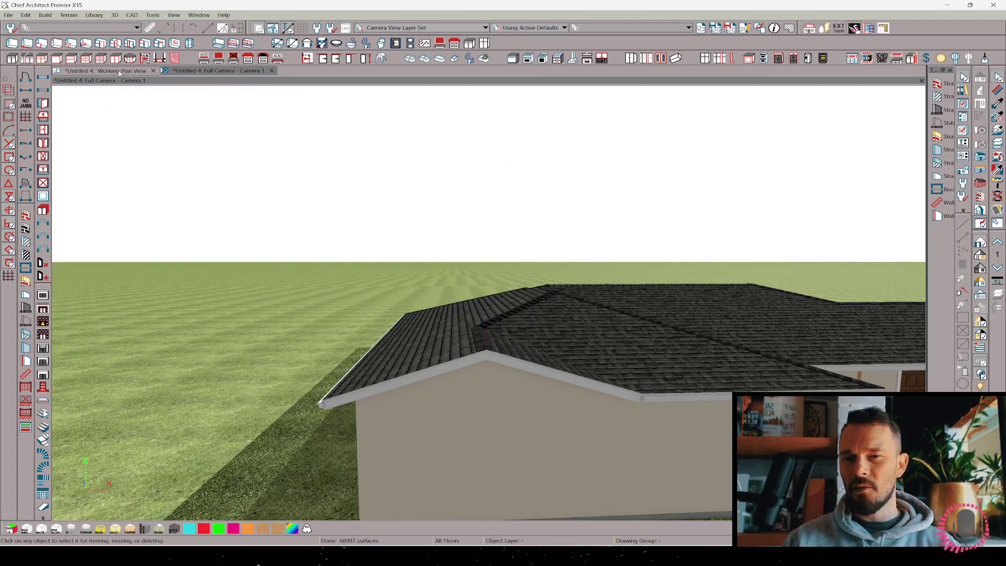
Step: In the Working Plan View, create a polyline around the house and garage from the exterior room
click(120, 71)
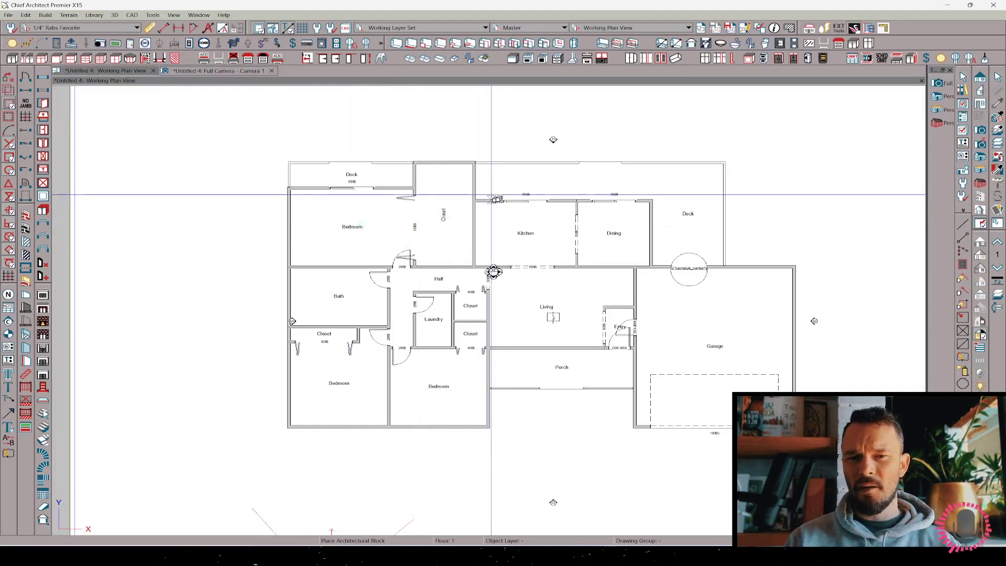
key(Escape)
click(492, 157)
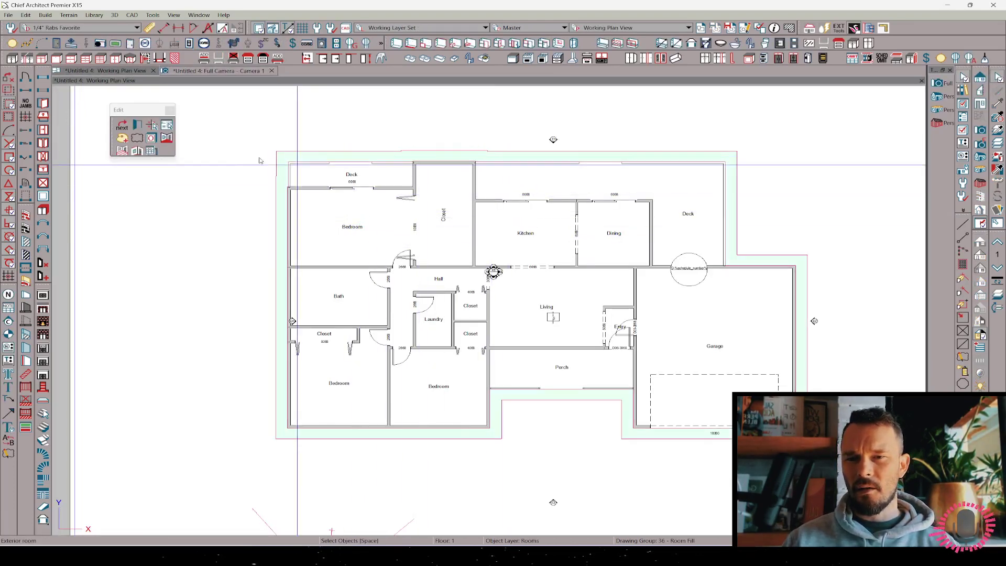
click(137, 138)
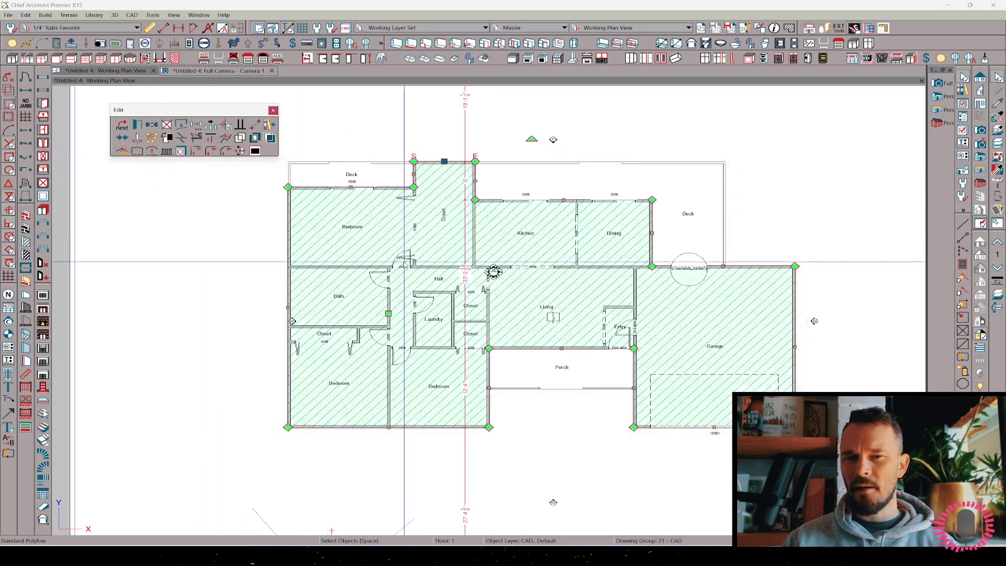
Step: Convert the house perimeter polyline to a Polyline Distribution Path on its default layer
click(122, 151)
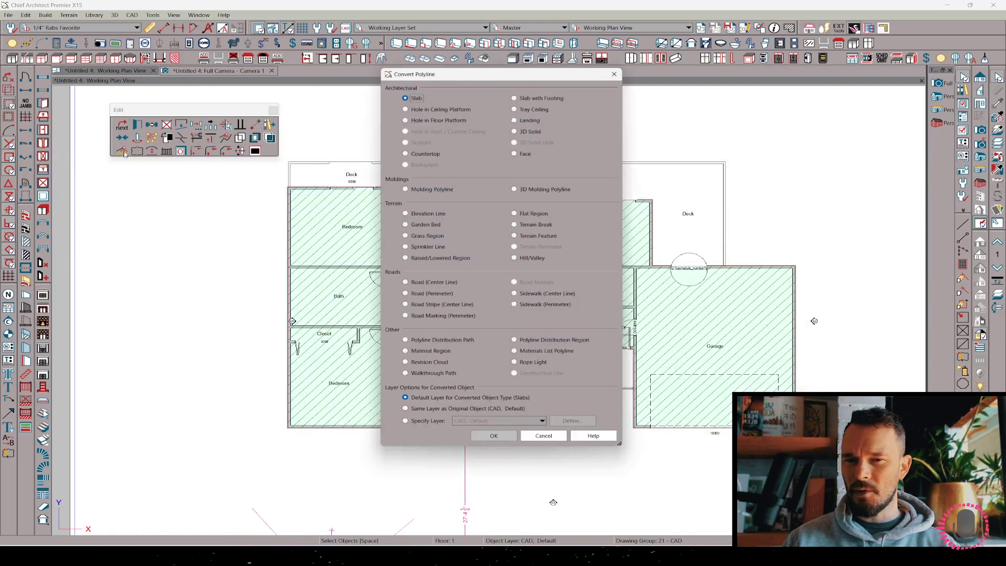
click(426, 344)
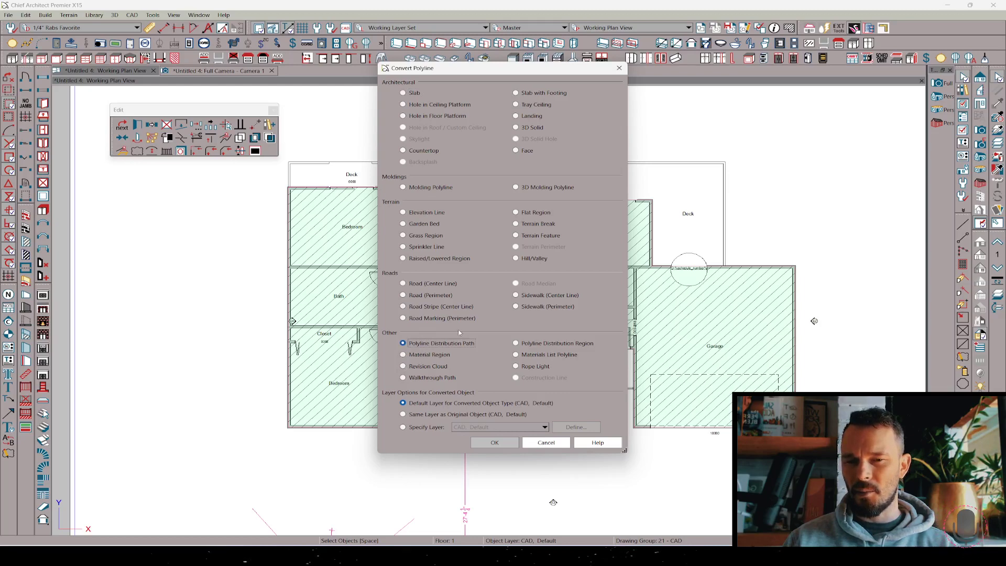
click(507, 444)
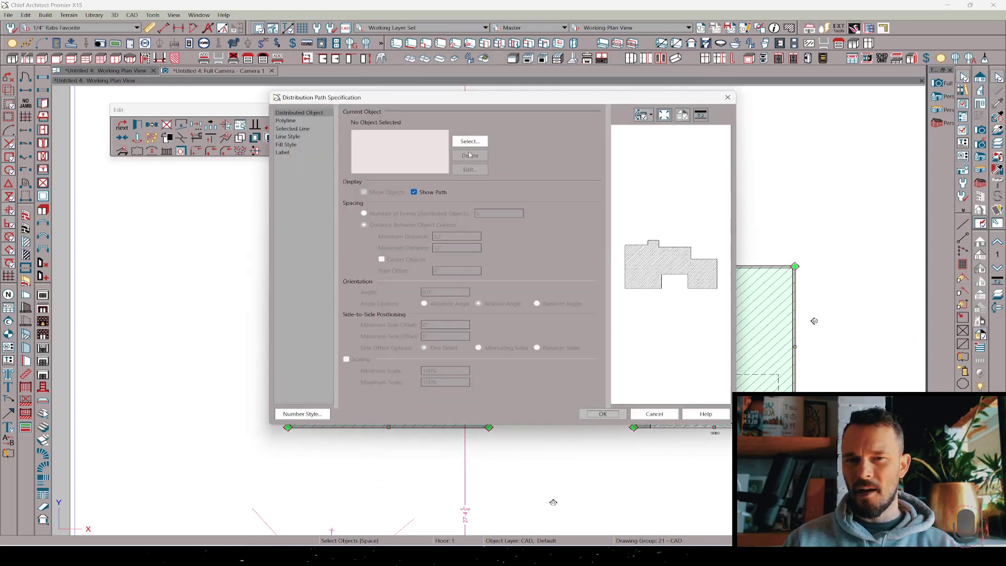
Step: Assign Batten-test from the User Catalog as the distributed object, with minimum and maximum distances between object centers of 24"
click(470, 142)
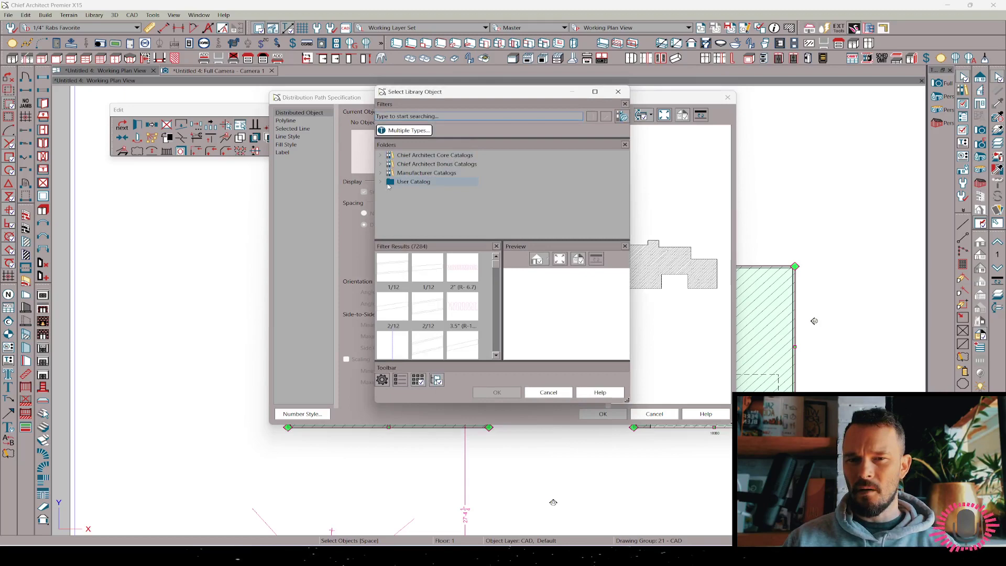
click(381, 183)
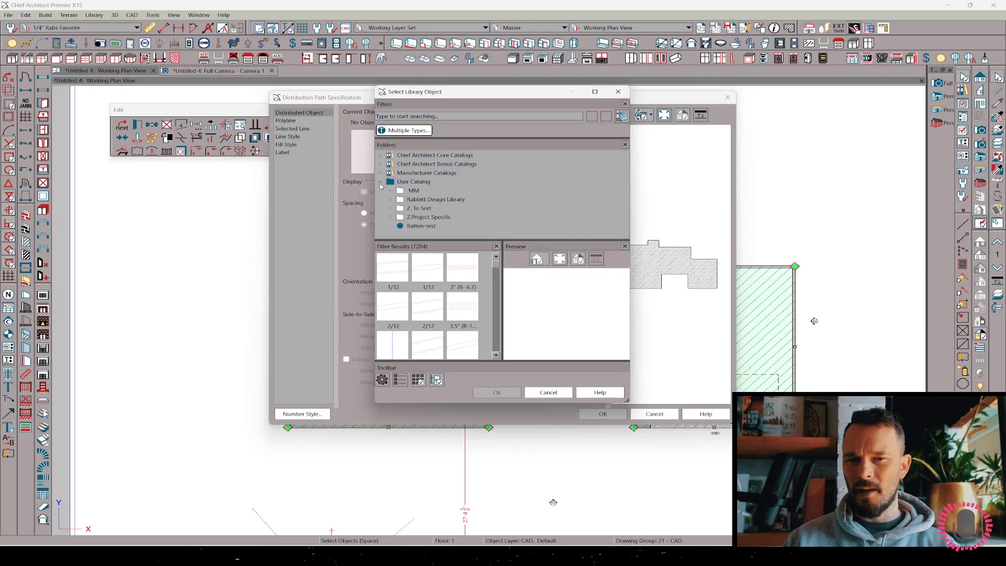
click(417, 227)
click(497, 393)
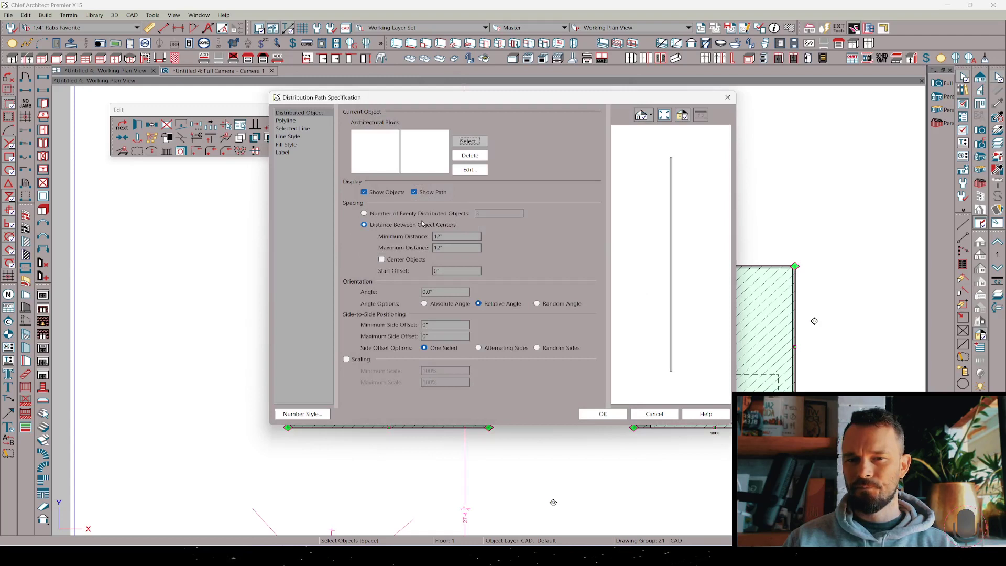
click(461, 236)
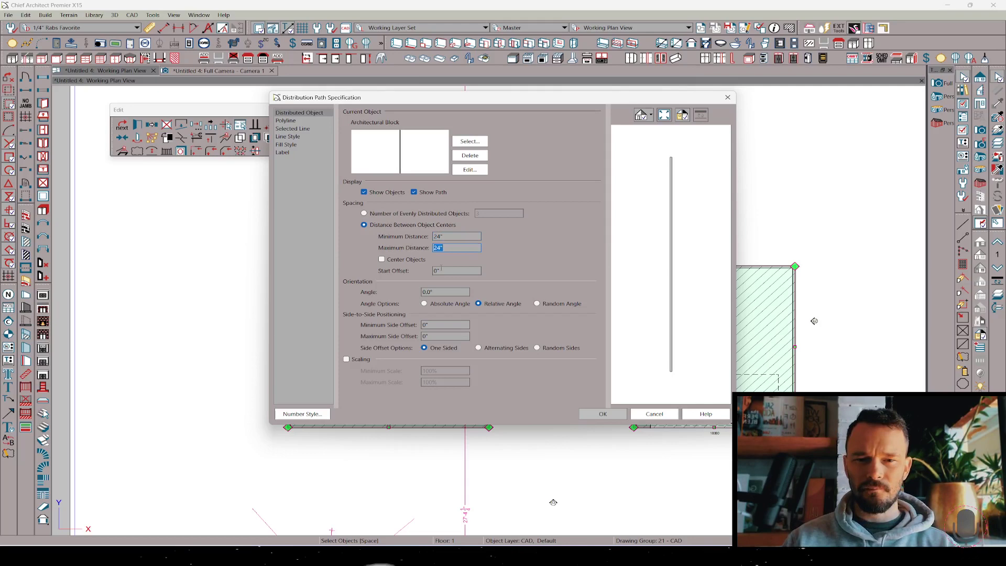
click(609, 415)
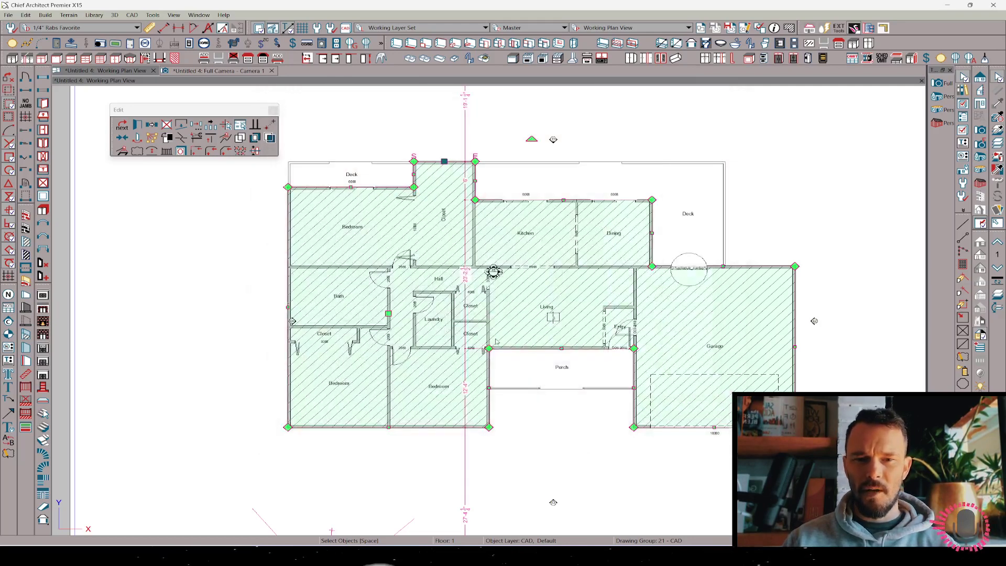
Step: Explode the batten distribution path around the house into separate objects and select them all
scroll(331, 212, up, 3)
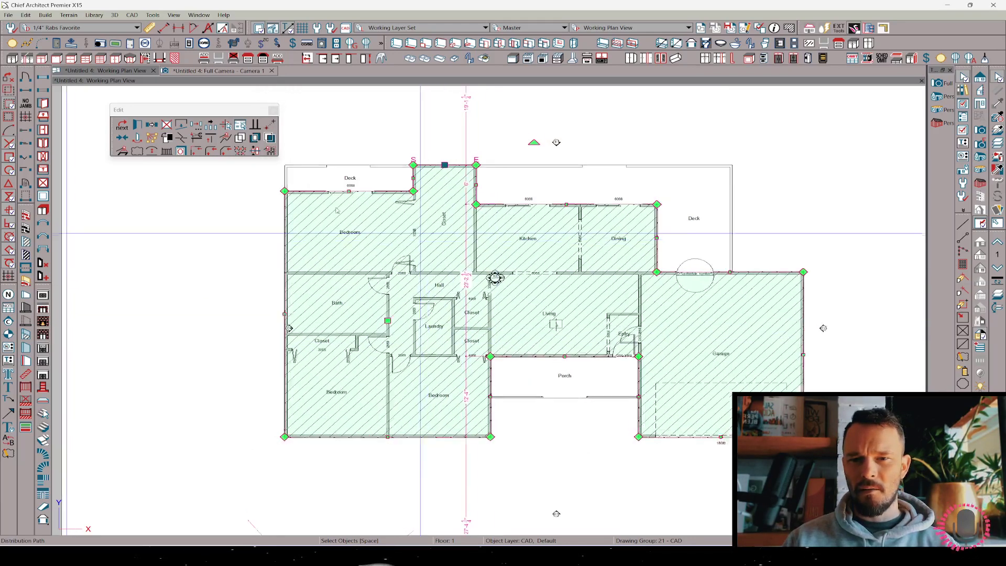
scroll(332, 212, up, 4)
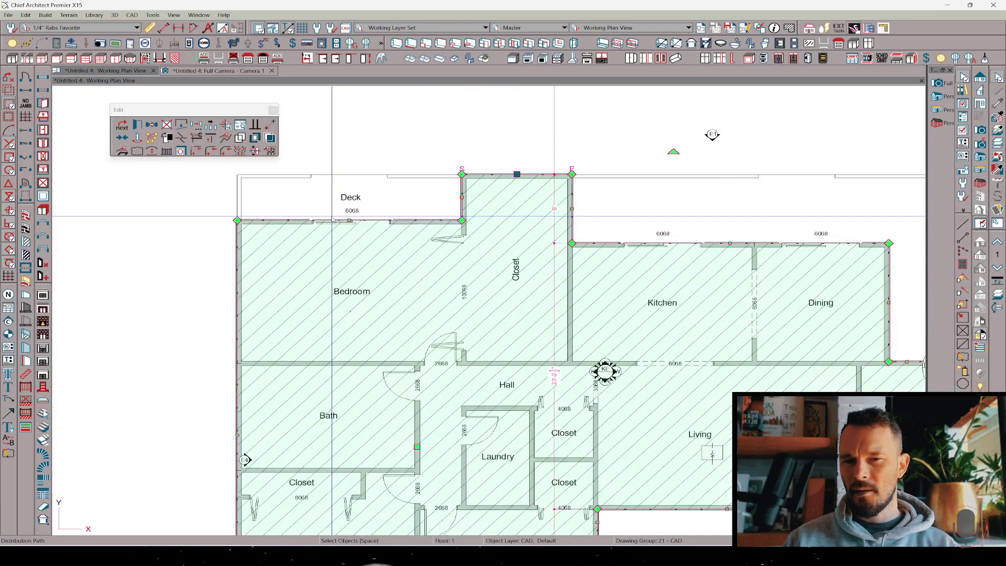
scroll(393, 245, up, 2)
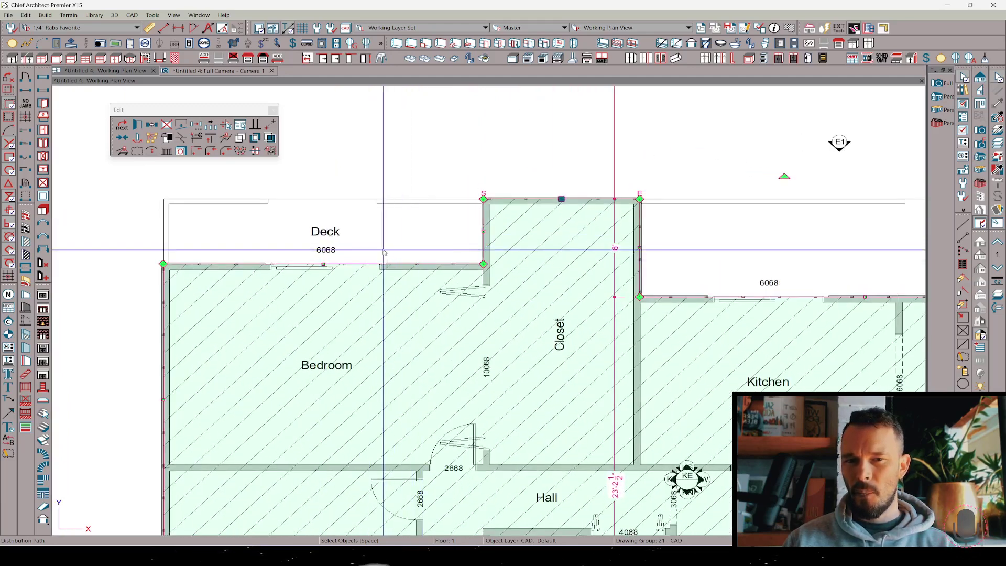
click(238, 151)
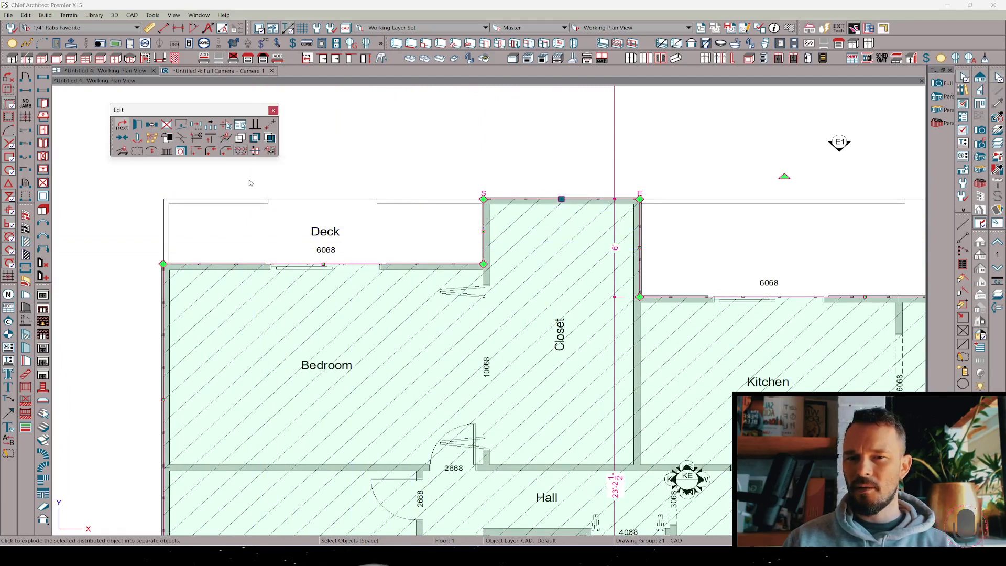
key(ctrl+a)
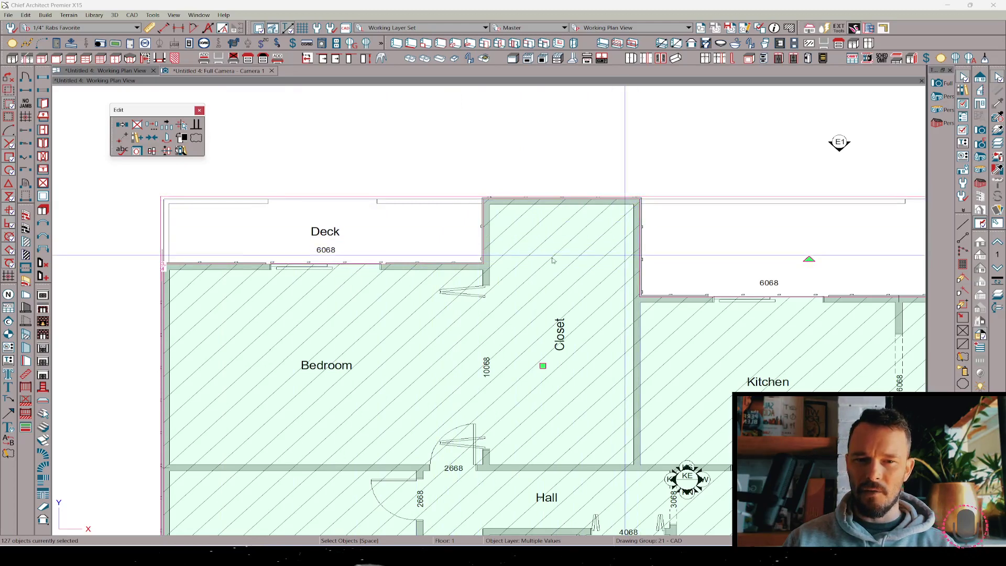
Step: Select one batten block on the bedroom's deck wall and select all similar objects around the house
click(455, 265)
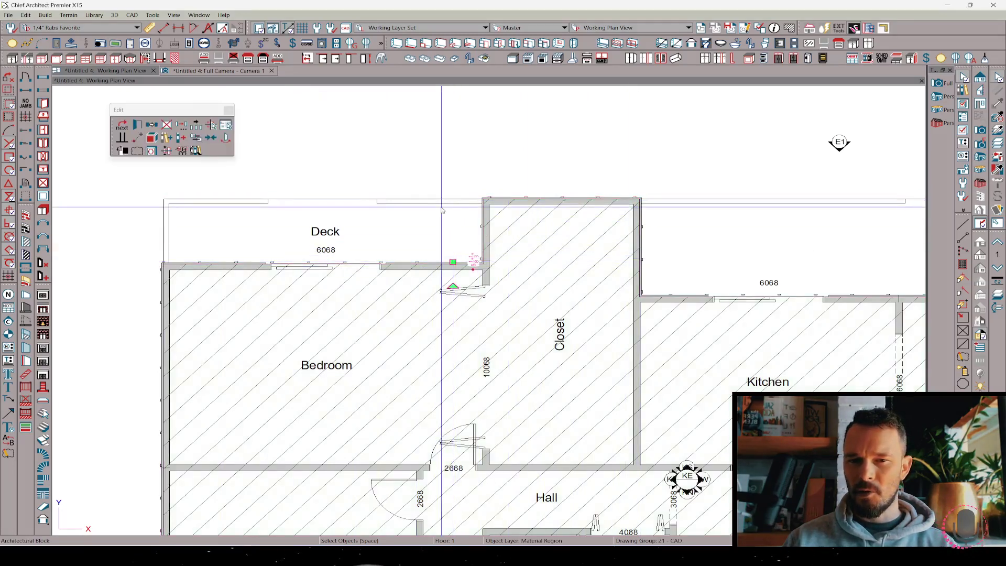
click(212, 126)
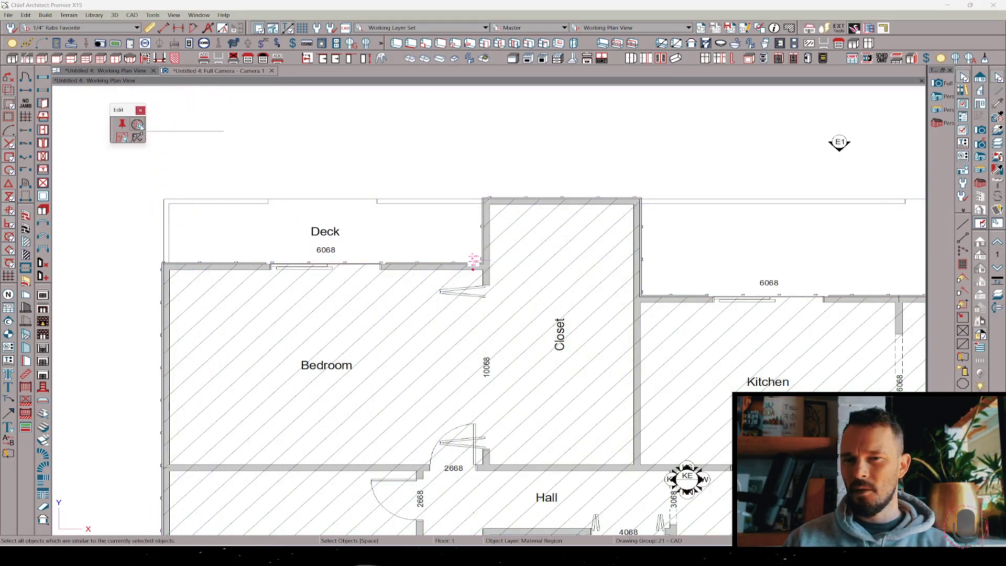
click(138, 126)
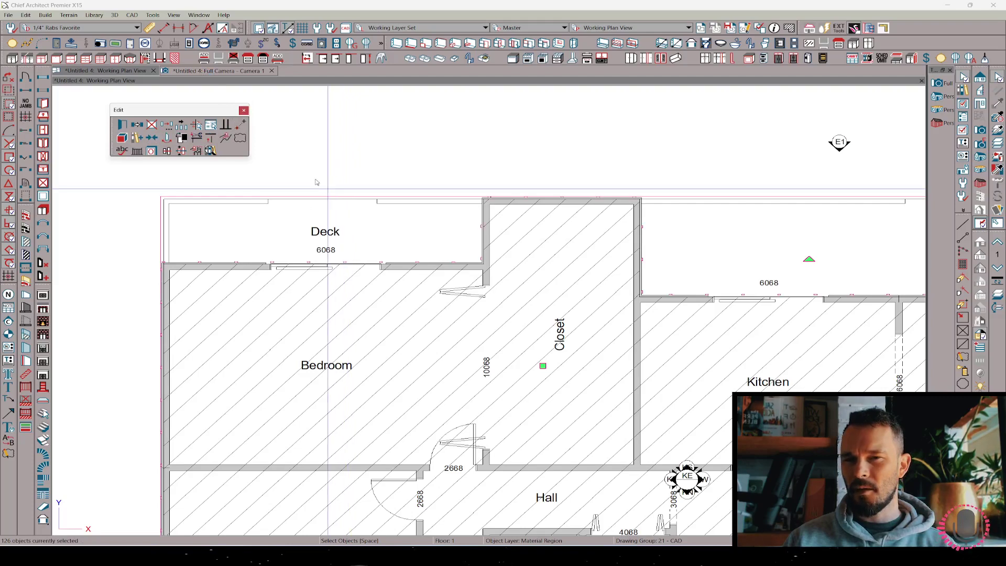
Step: In the full camera view, delete the stray batten that sticks up through the roof by the porch
click(248, 72)
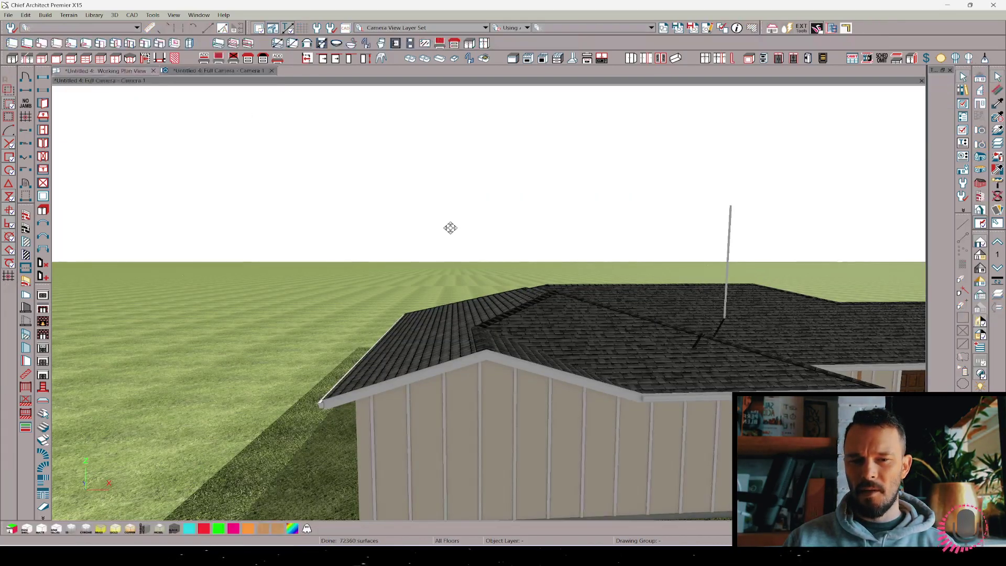
mouse_move(450, 228)
mouse_down()
mouse_move(454, 260)
mouse_move(398, 268)
mouse_move(411, 238)
mouse_move(444, 217)
mouse_up()
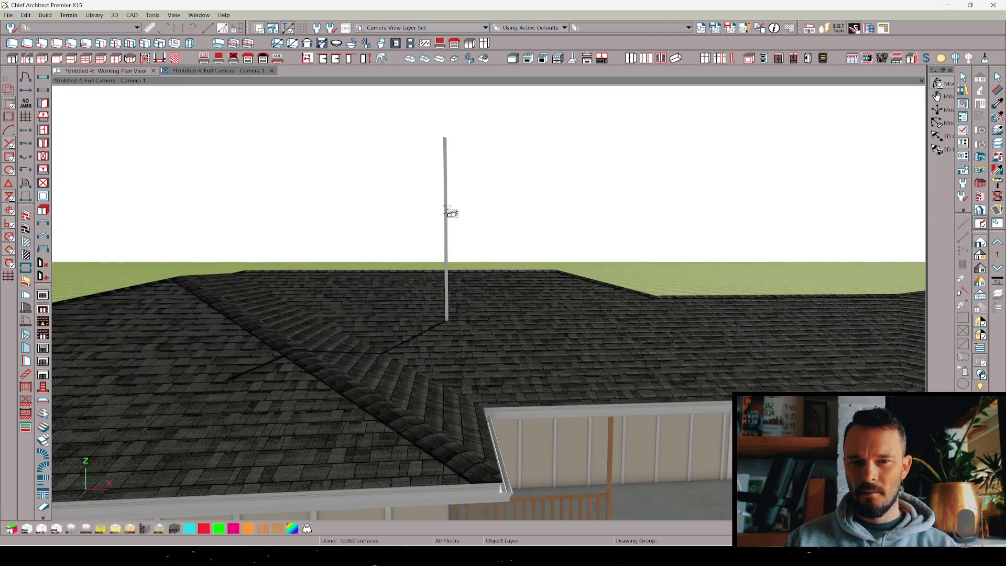
click(445, 210)
scroll(441, 235, up, 5)
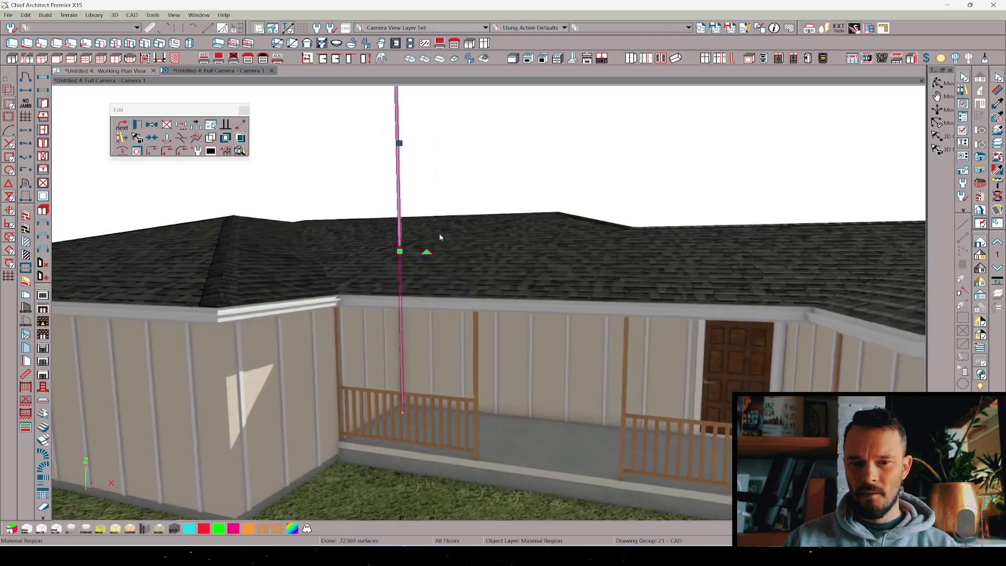
right_click(440, 234)
click(404, 234)
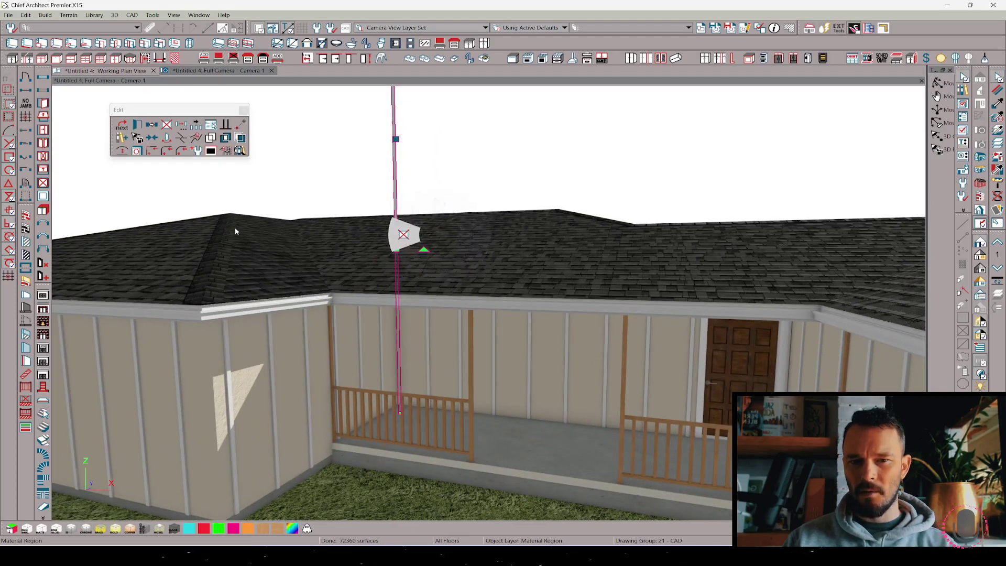
Step: Pick up the White Battens material from the garage and paint it over the Pebble Dash Heavy - Beige walls throughout the plan
scroll(407, 231, down, 8)
middle_drag(393, 225, 408, 318)
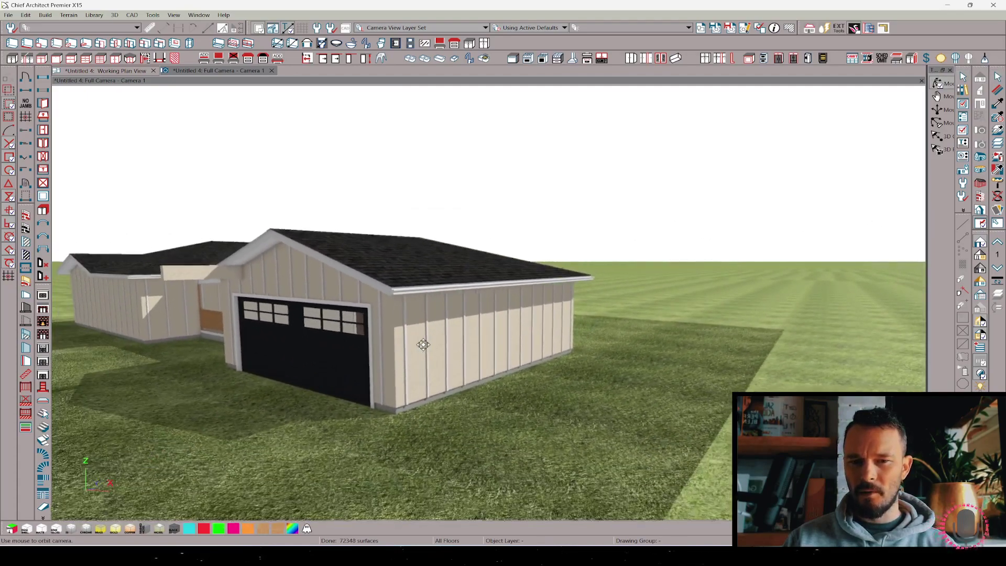
click(997, 103)
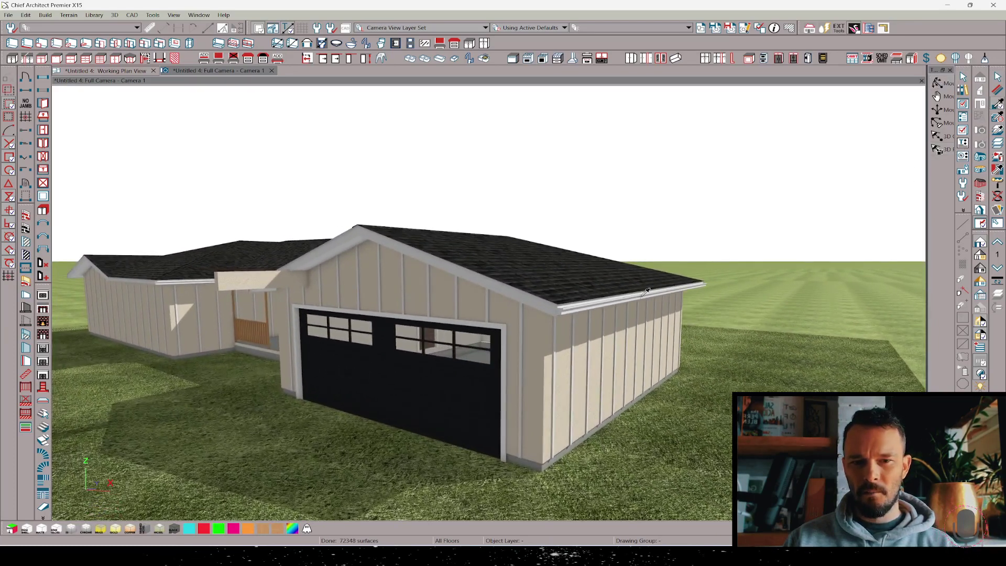
click(530, 316)
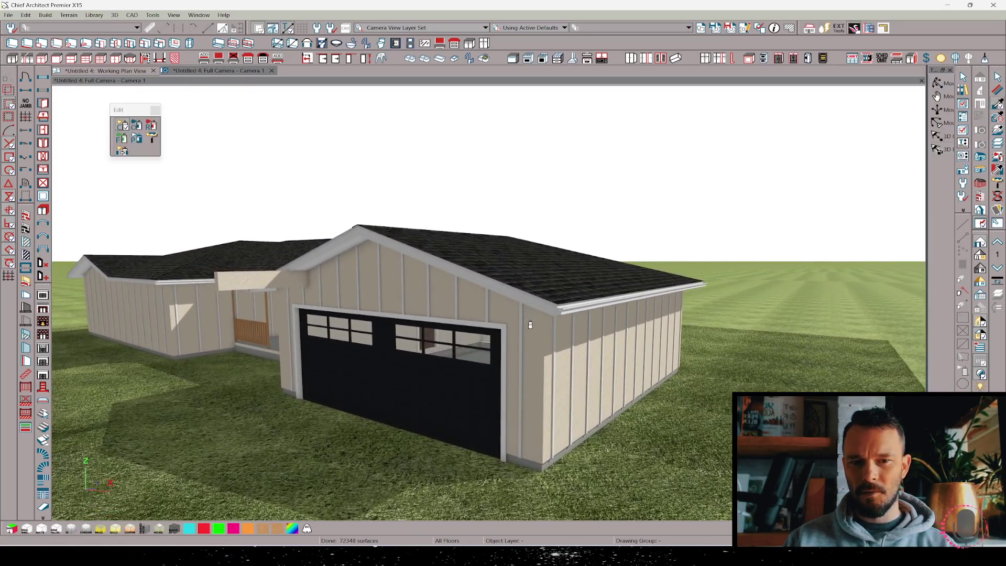
click(138, 139)
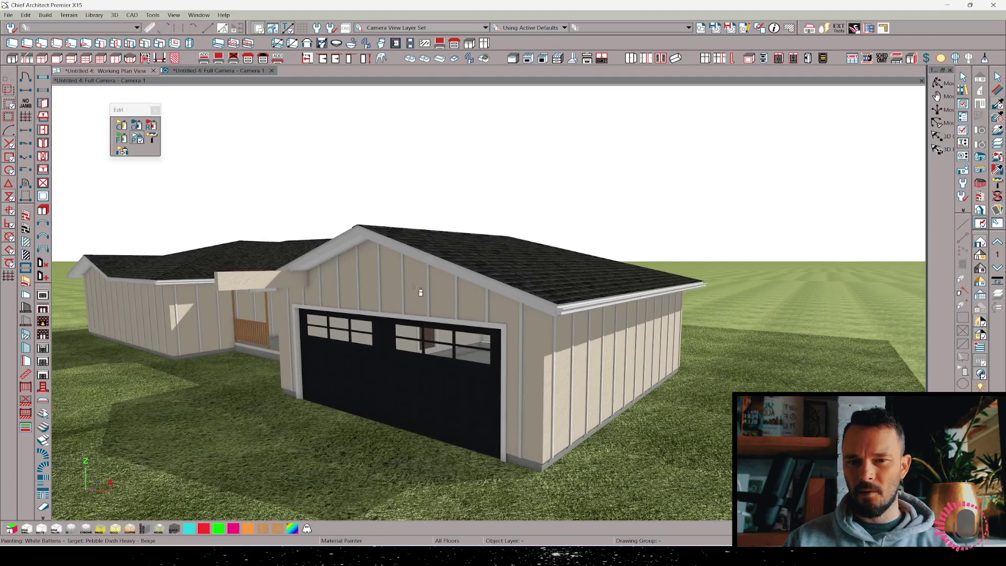
click(418, 291)
click(545, 293)
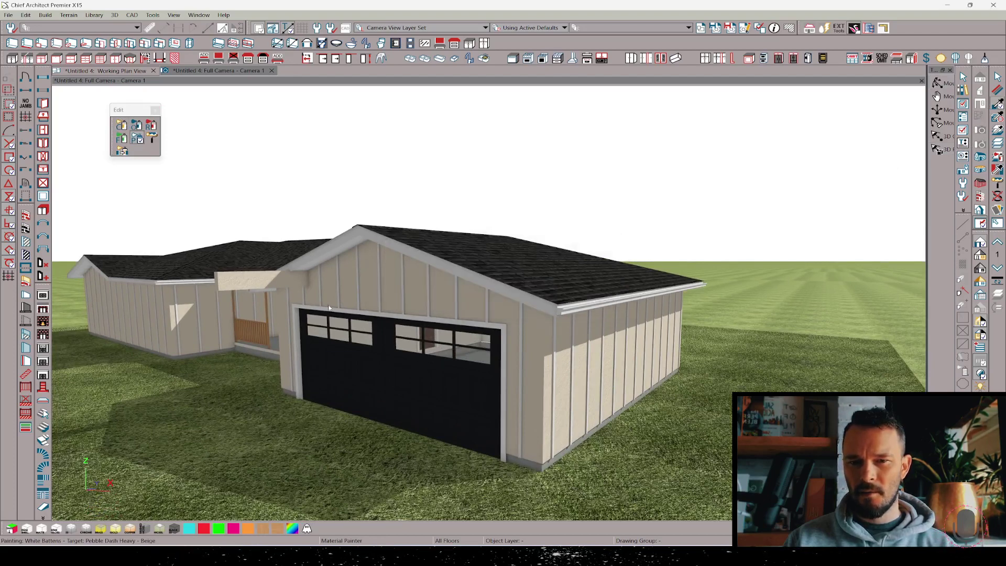
key(space)
Step: Delete the attic wall that projects beneath the roof between the porch and the garage gable
click(255, 285)
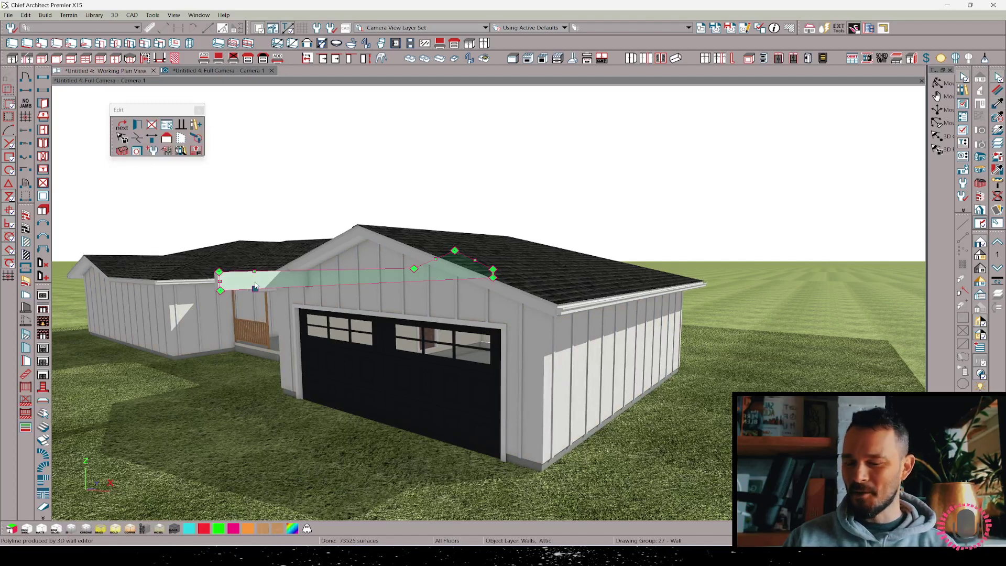
middle_drag(255, 285, 332, 286)
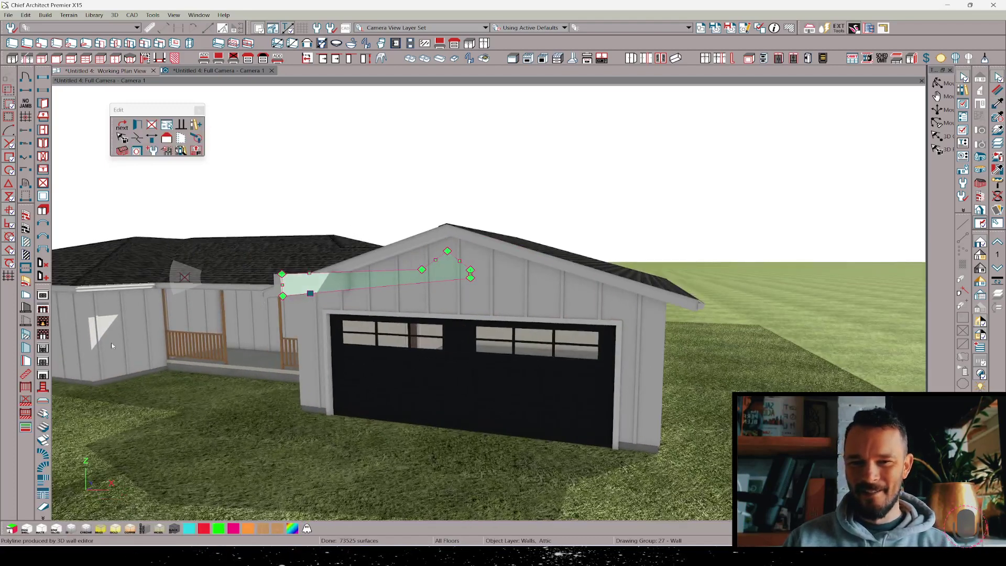
key(Escape)
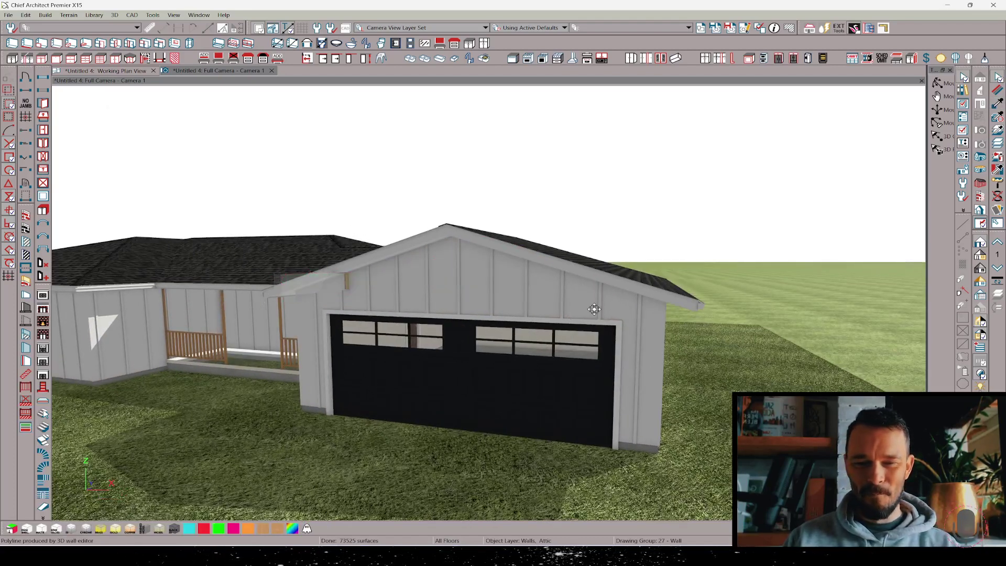
Step: Show the camera view as a realistic rendering with sky and examine the battened walls from the front and the far side
middle_drag(589, 314, 978, 280)
key(Escape)
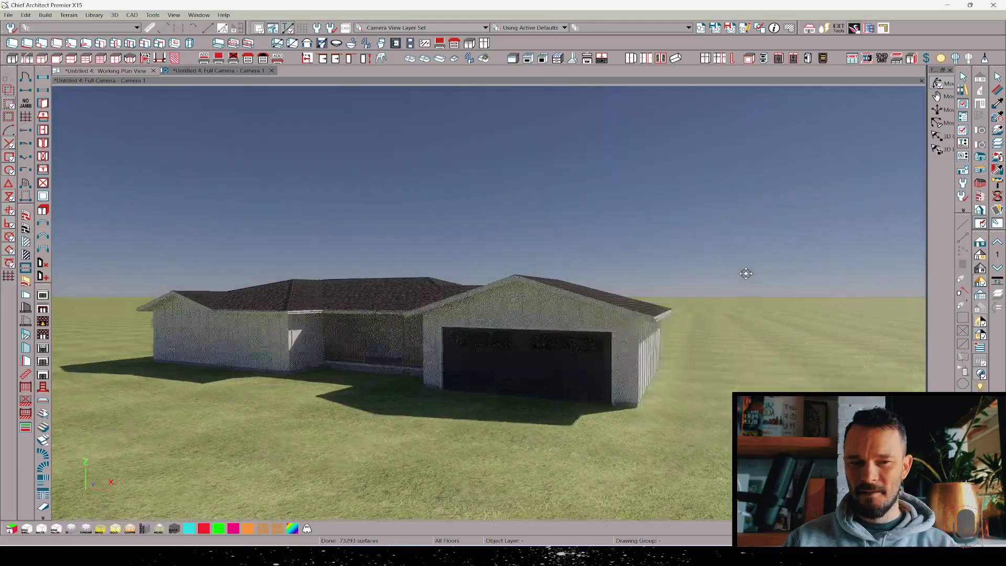
middle_drag(746, 273, 746, 273)
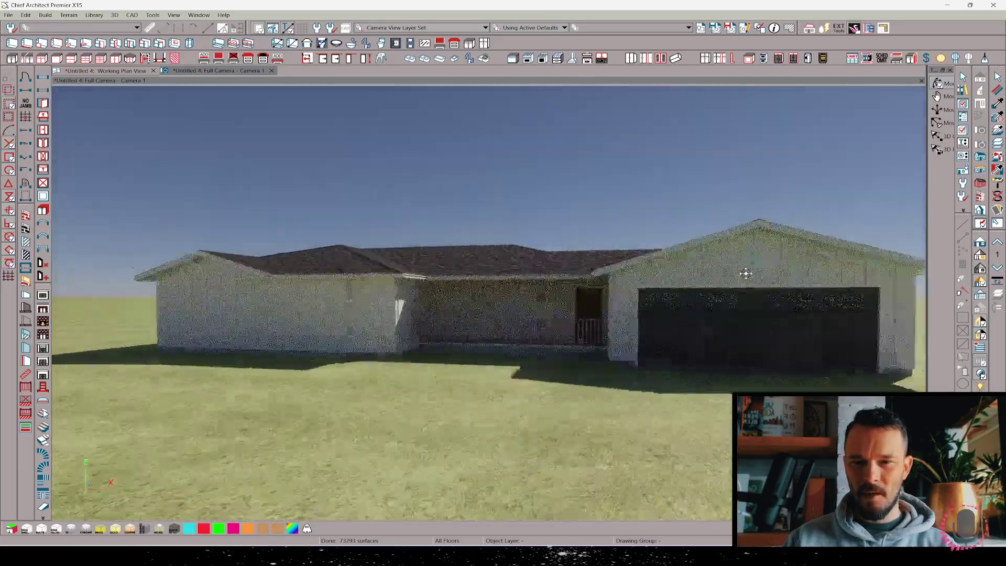
key(Left)
key(Left)
key(Left)
key(Left)
key(Left)
key(Left)
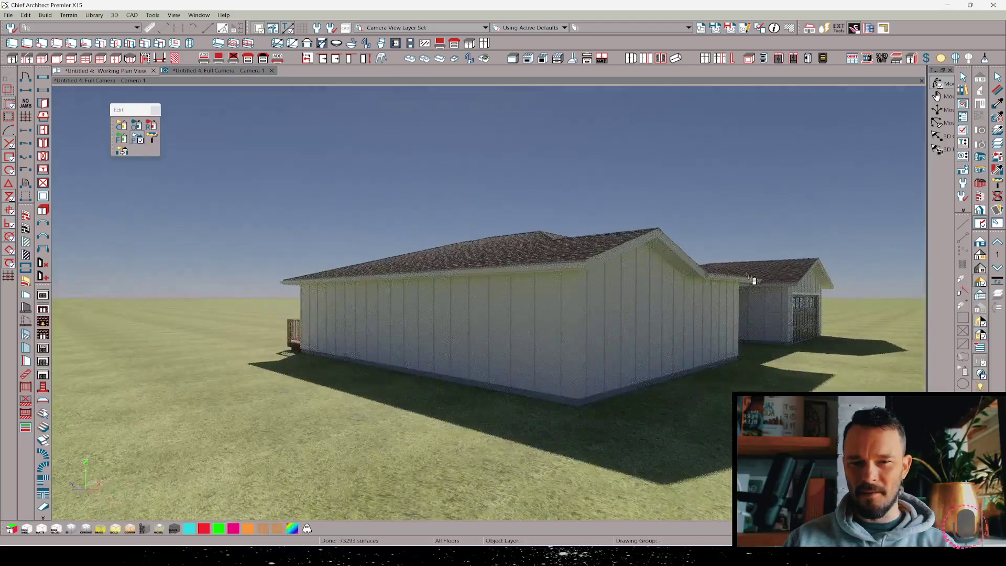